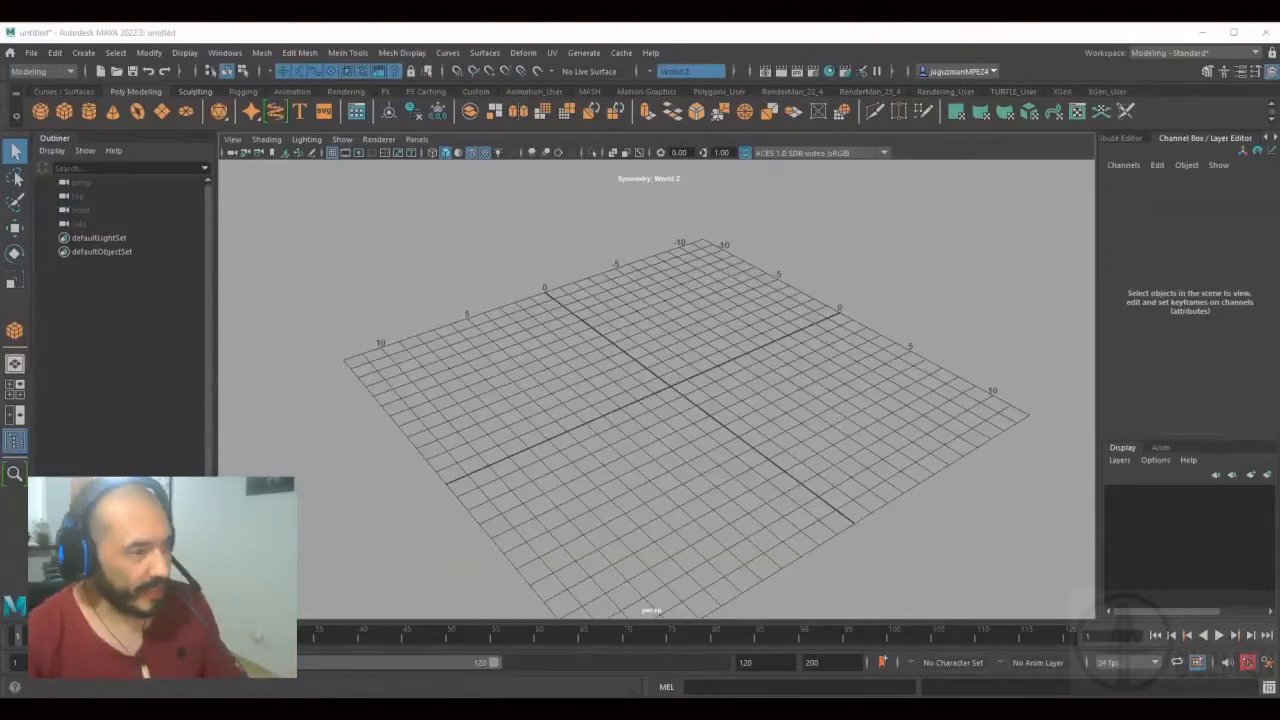
Create a polygon sphere of radius 1 on the grid and a polygon cube about 10.3 wide, 5.8 high and 8.7 deep.
{"action": "left_click", "coordinate": [135, 91]}
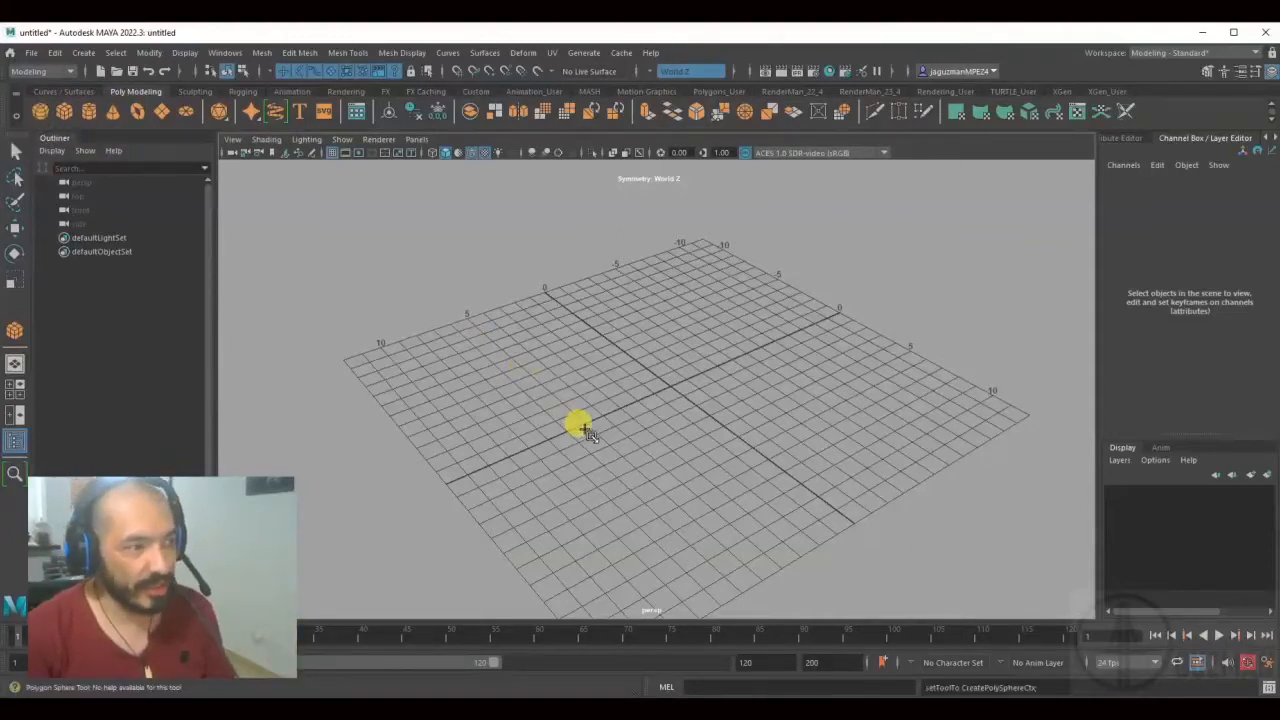
{"action": "left_click", "coordinate": [551, 388]}
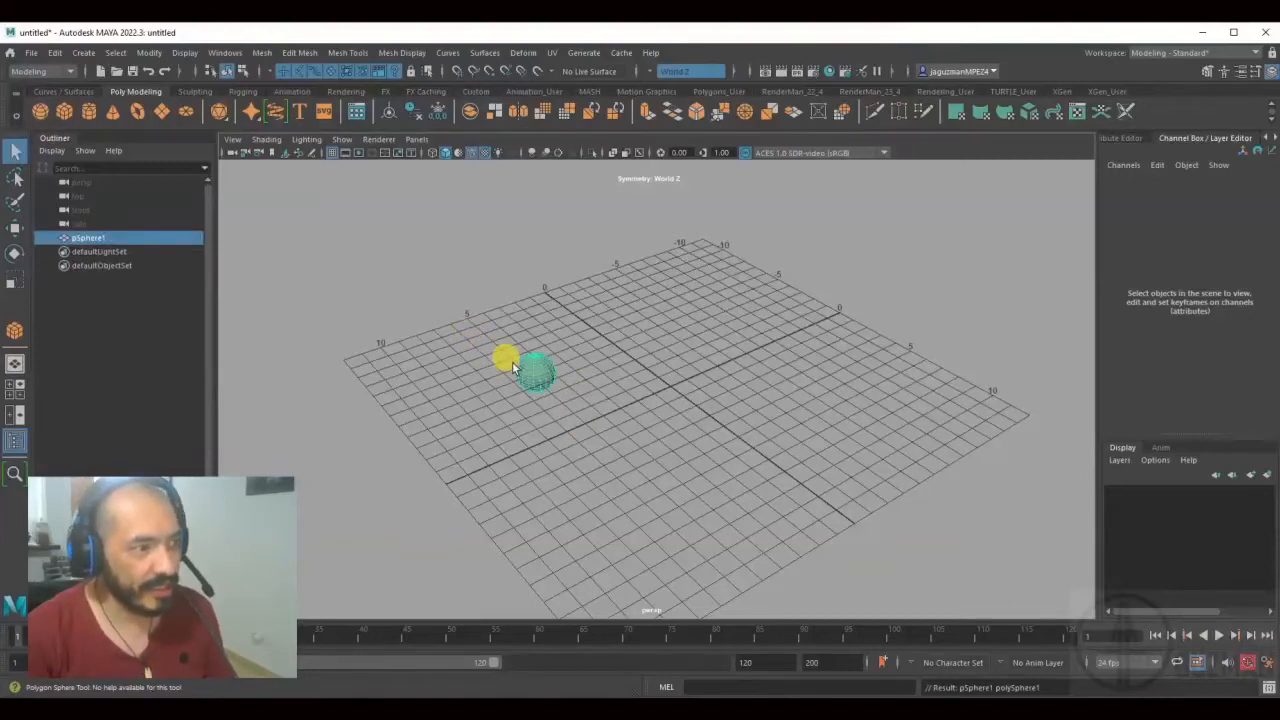
{"action": "left_click", "coordinate": [64, 114]}
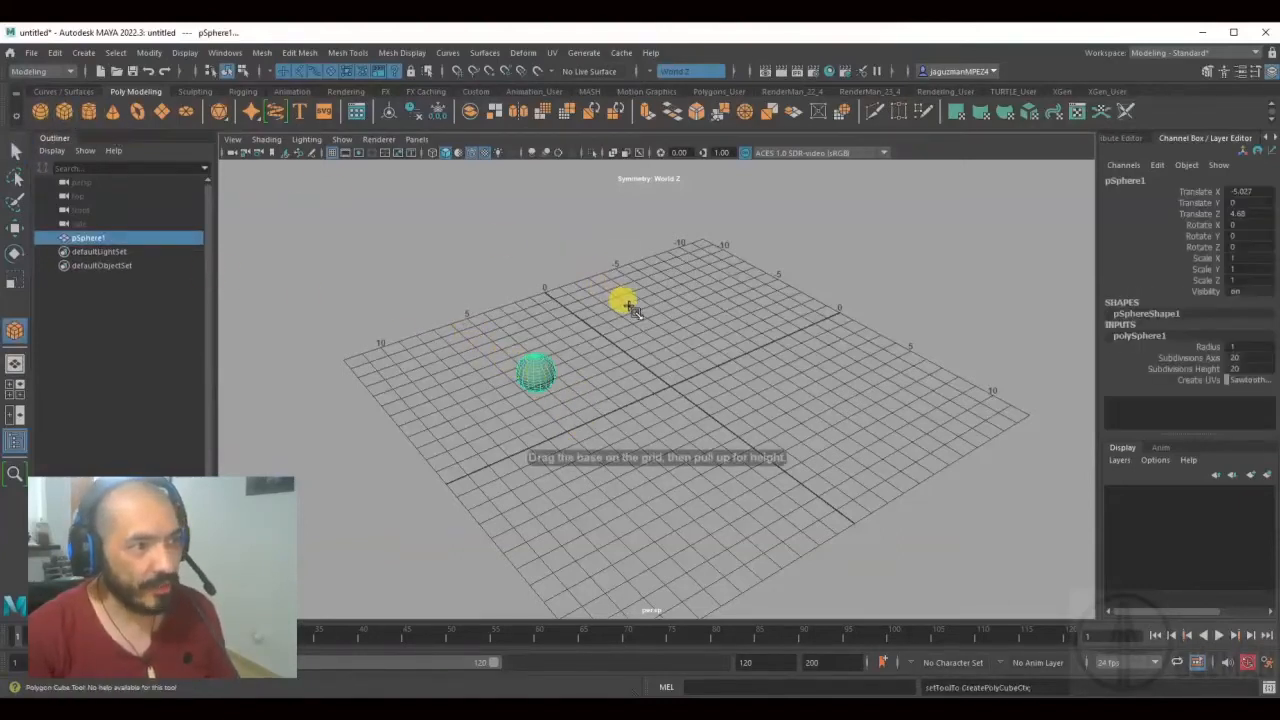
{"action": "left_click_drag", "start_coordinate": [637, 298], "coordinate": [868, 328]}
{"action": "left_click_drag", "start_coordinate": [777, 317], "coordinate": [777, 209]}
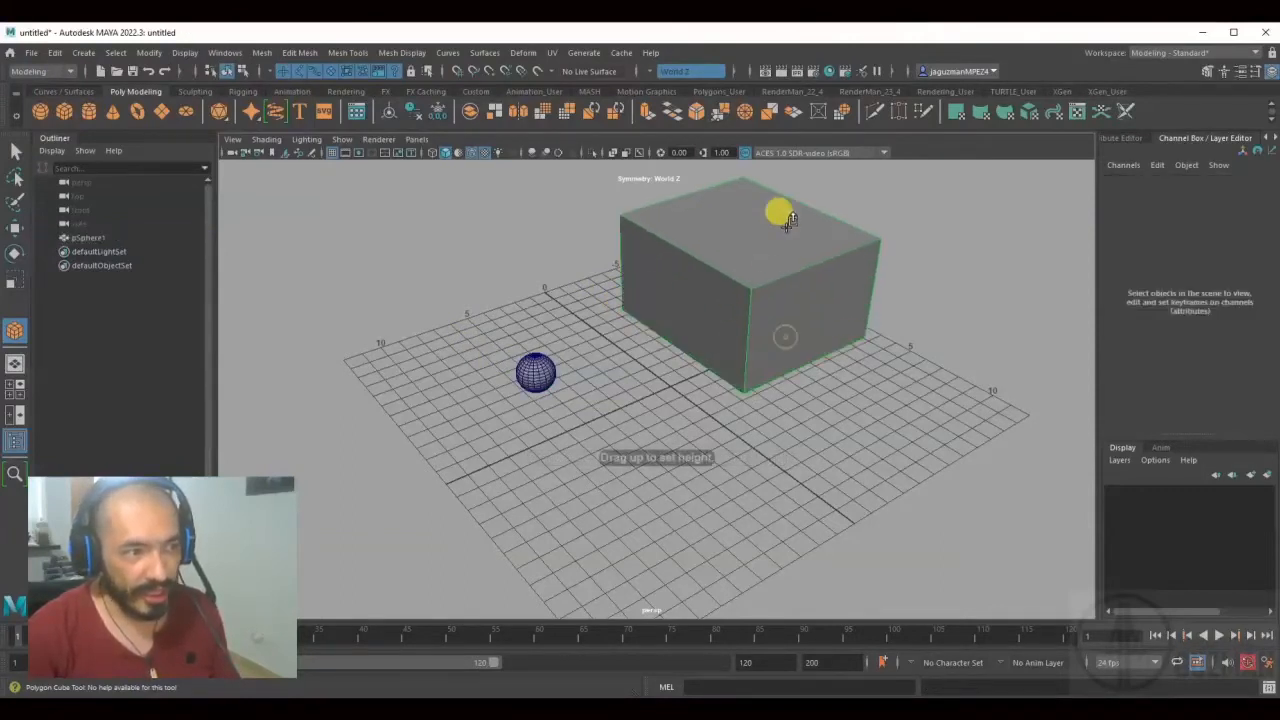
Create a larger polygon sphere near the front of the grid and delete the small first sphere.
{"action": "left_click", "coordinate": [40, 111]}
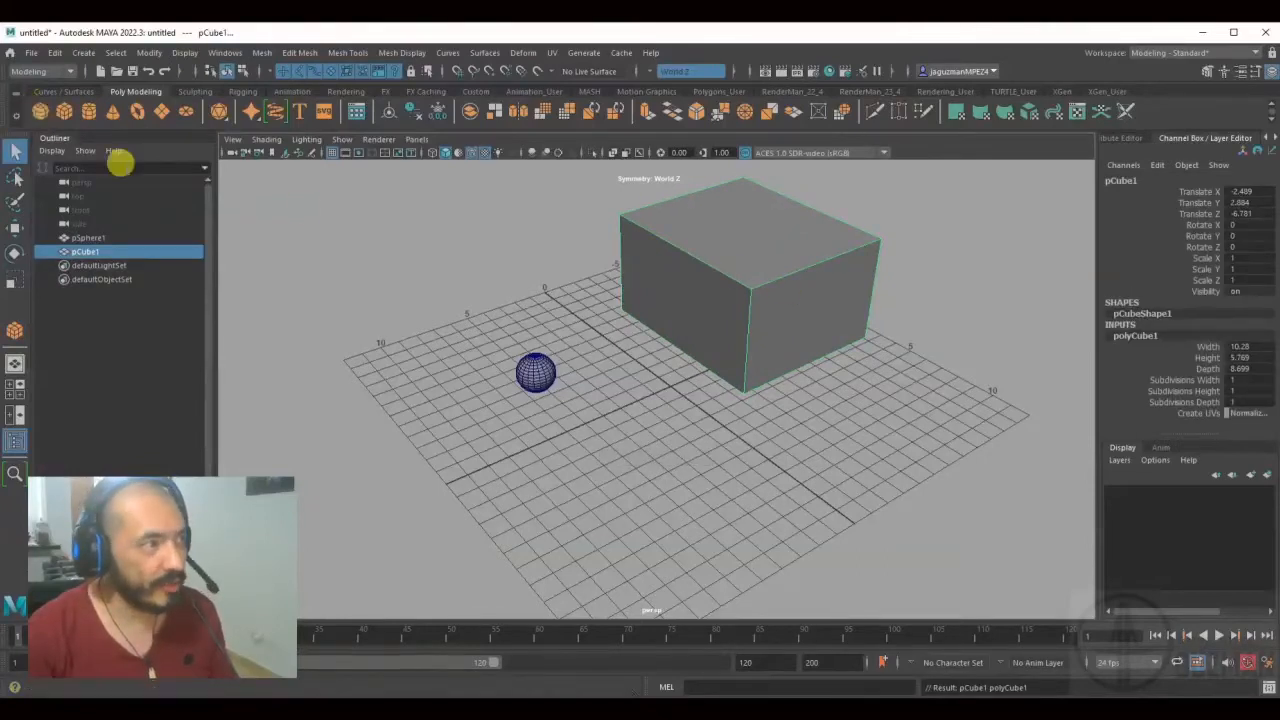
{"action": "left_click_drag", "start_coordinate": [588, 428], "coordinate": [561, 407]}
{"action": "left_click", "coordinate": [537, 372]}
{"action": "key", "text": "Delete"}
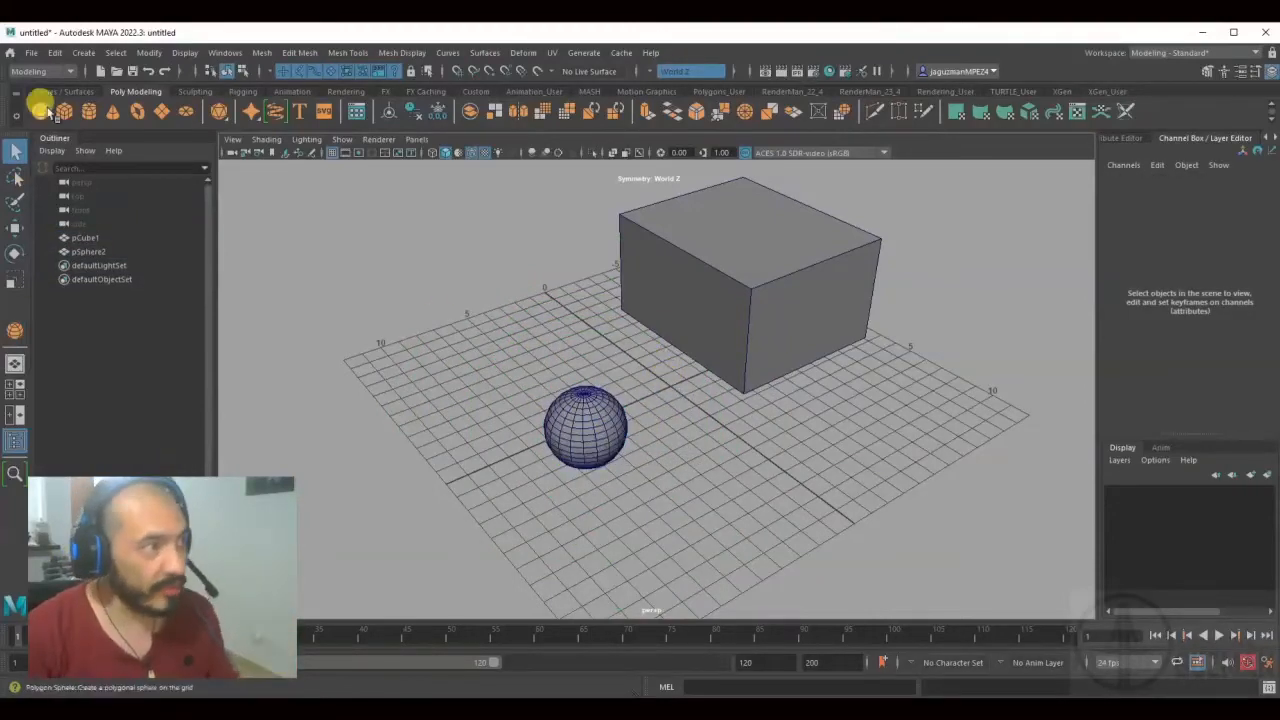
{"action": "left_click", "coordinate": [84, 53]}
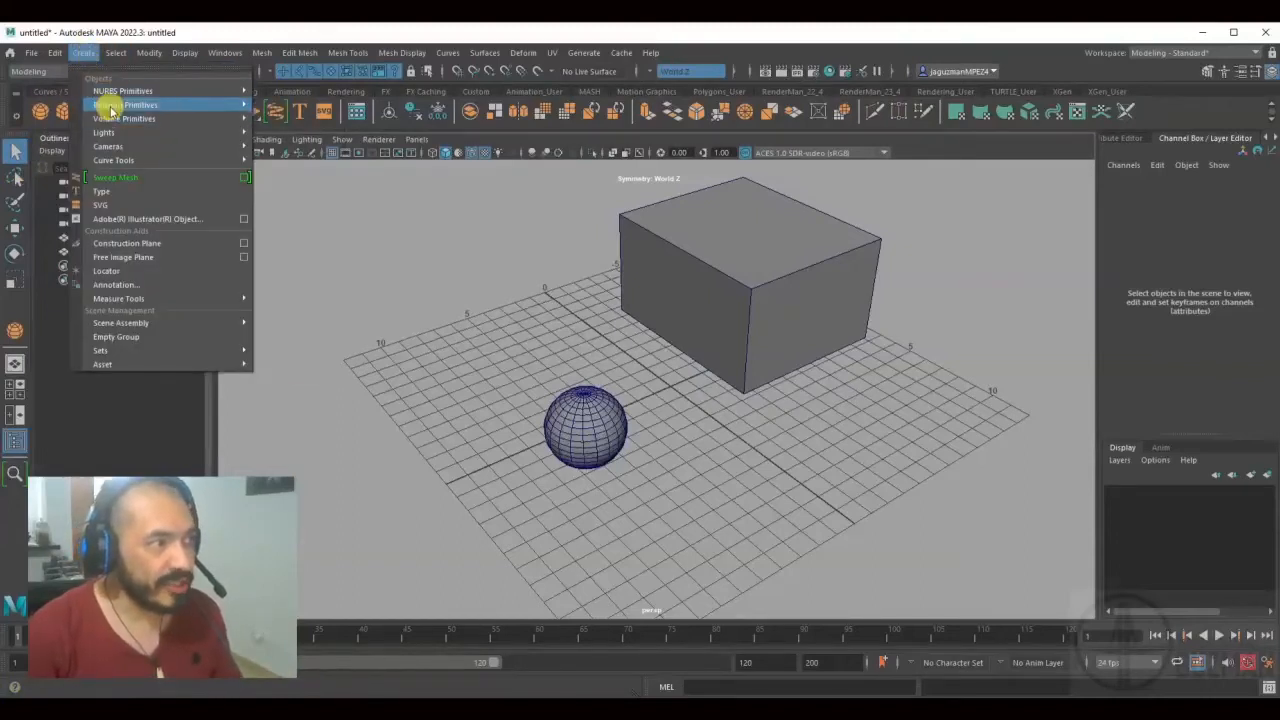
{"action": "mouse_move", "coordinate": [115, 104]}
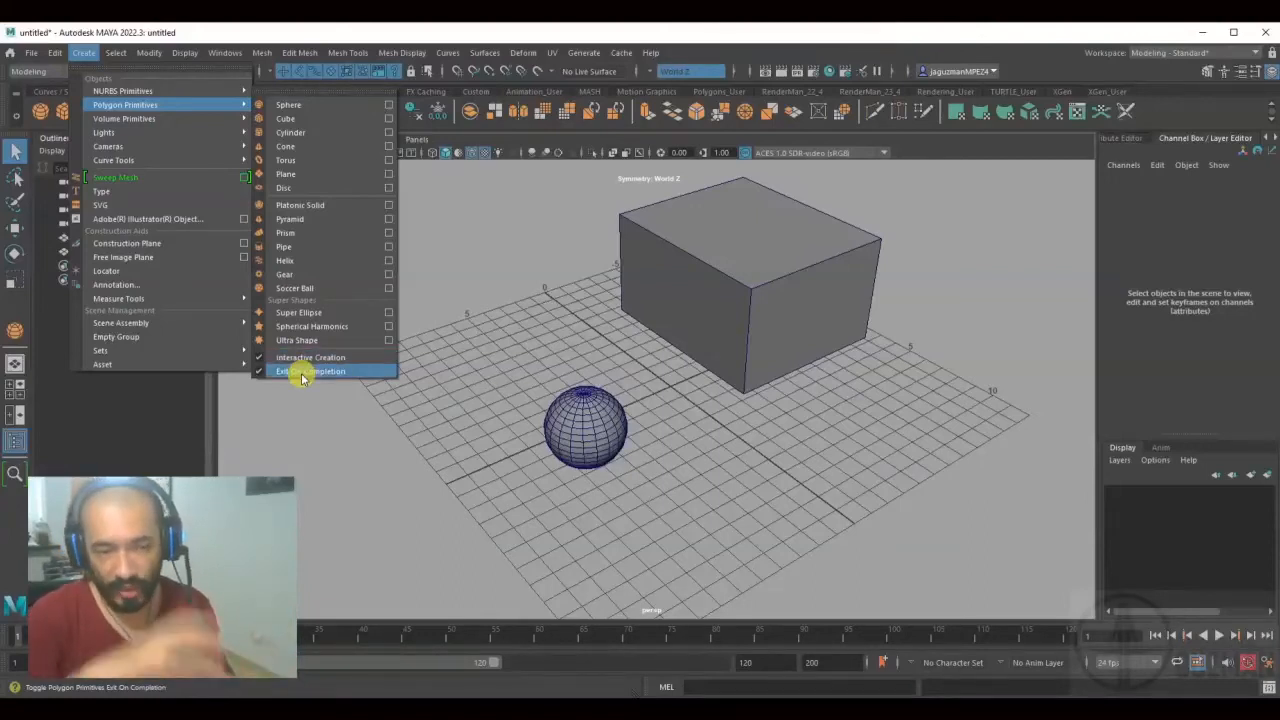
{"action": "left_click", "coordinate": [472, 335]}
Create a wide polygon cylinder behind the sphere and a small polygon cone in front of the cube.
{"action": "left_click", "coordinate": [88, 111]}
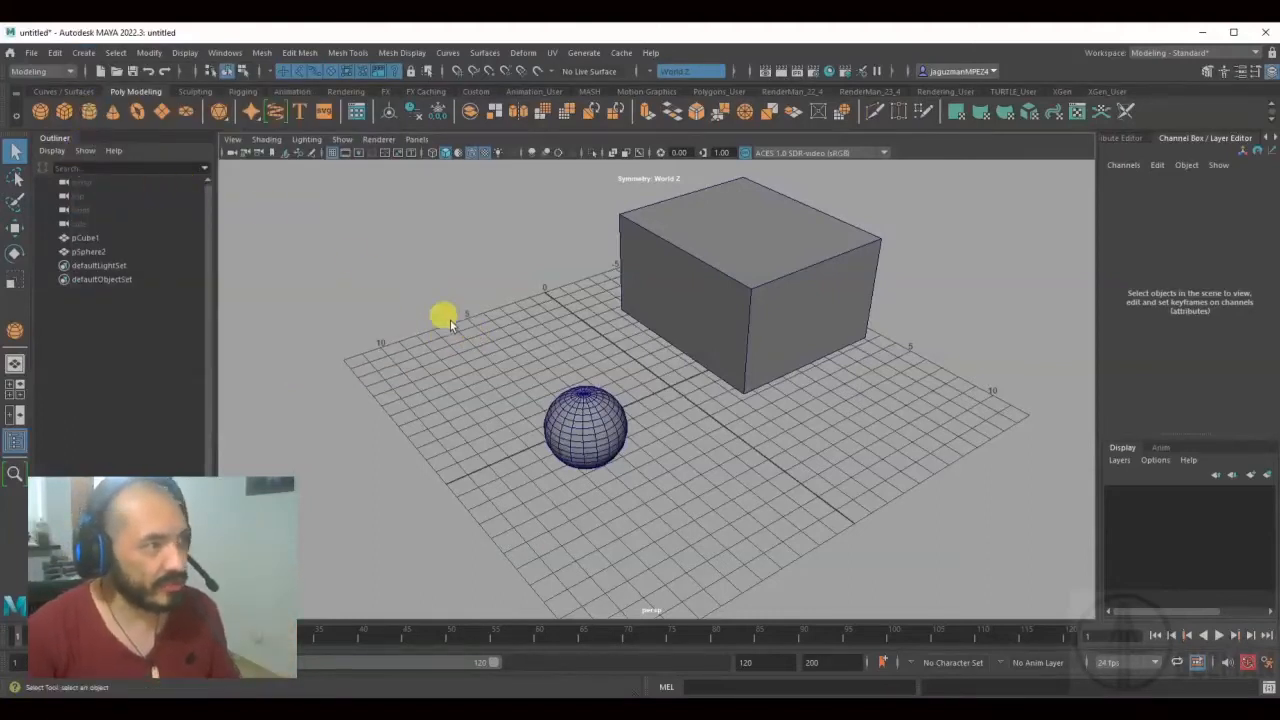
{"action": "left_click_drag", "start_coordinate": [452, 367], "coordinate": [457, 257]}
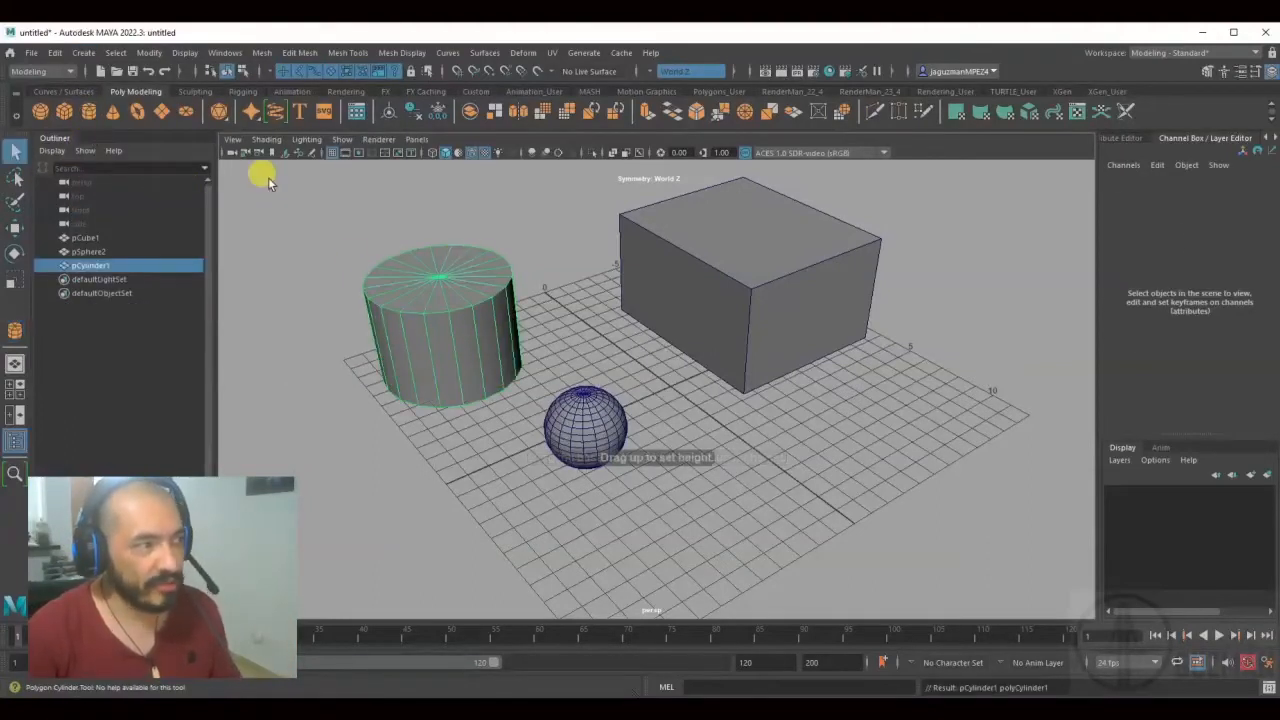
{"action": "left_click", "coordinate": [112, 108]}
{"action": "left_click_drag", "start_coordinate": [706, 428], "coordinate": [715, 358]}
Create a polygon torus in front of the sphere and a polygon plane about 3.9 by 9.3 beside the cone.
{"action": "left_click", "coordinate": [137, 111]}
{"action": "left_click_drag", "start_coordinate": [500, 495], "coordinate": [535, 520]}
{"action": "left_click", "coordinate": [161, 111]}
{"action": "left_click_drag", "start_coordinate": [765, 483], "coordinate": [973, 437]}
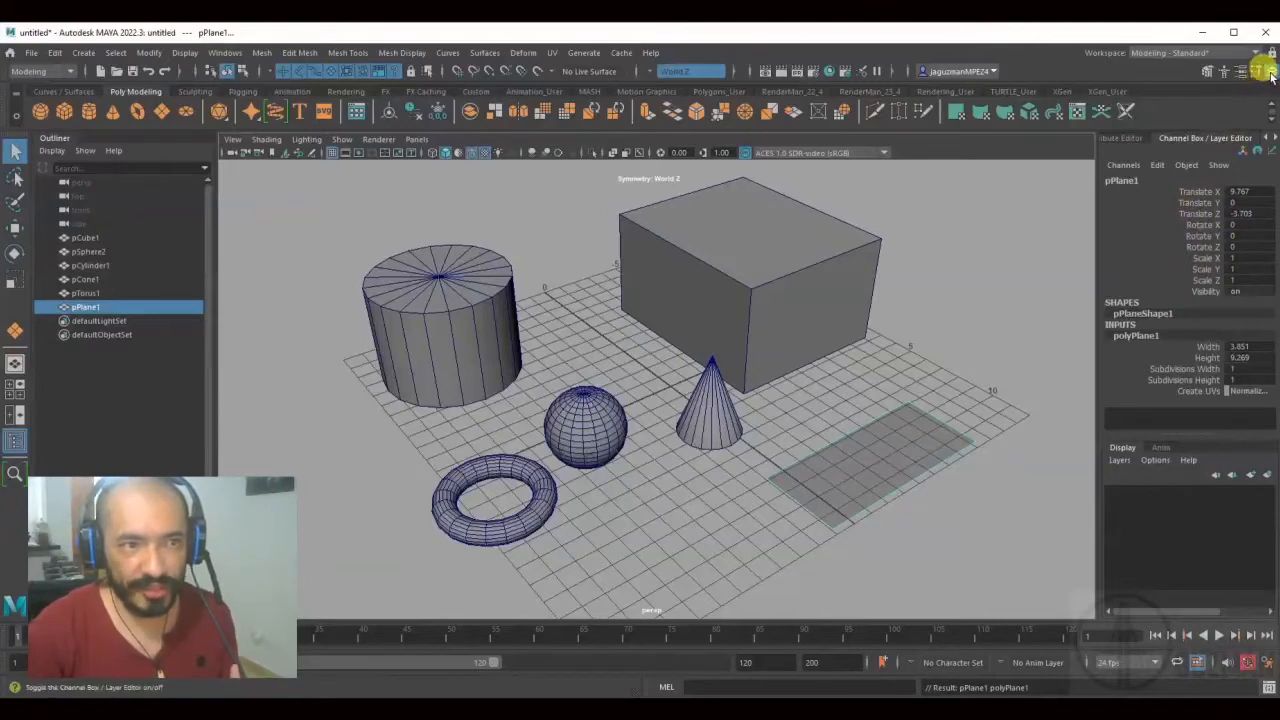
Highlight the plane's translate channels and its scale channels to examine its transform values.
{"action": "left_click", "coordinate": [1205, 191]}
{"action": "left_click", "coordinate": [1210, 216], "text": "shift"}
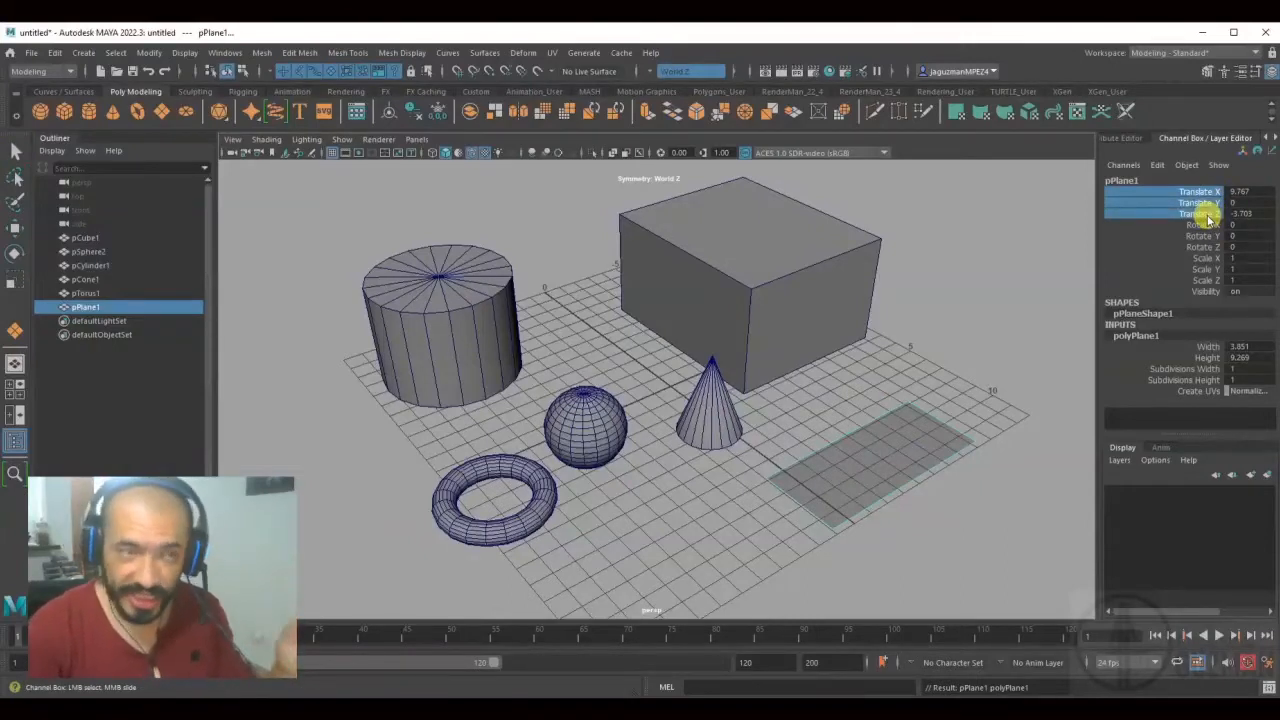
{"action": "left_click_drag", "start_coordinate": [1205, 224], "coordinate": [1205, 286]}
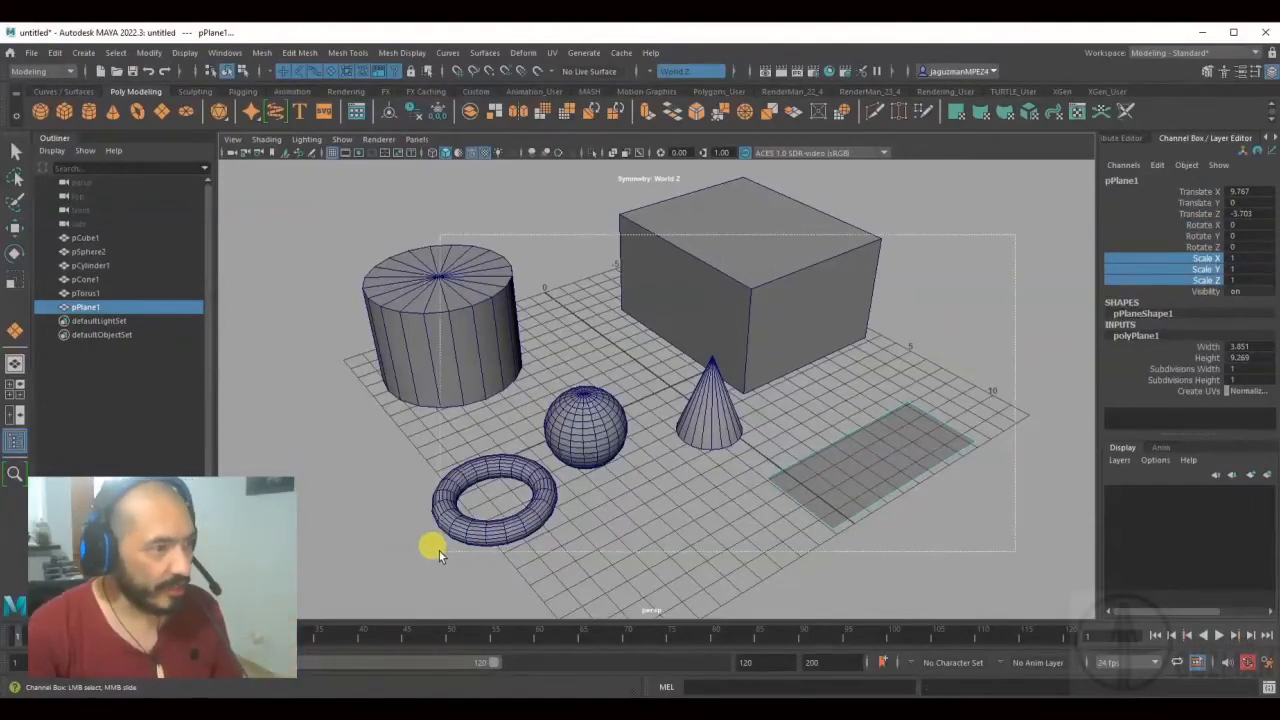
Delete all the primitives and create a single polygon cylinder about 5 in radius and 6.9 high.
{"action": "key", "text": "ctrl+a"}
{"action": "key", "text": "Delete"}
{"action": "left_click", "coordinate": [95, 114]}
{"action": "left_click_drag", "start_coordinate": [604, 362], "coordinate": [633, 215]}
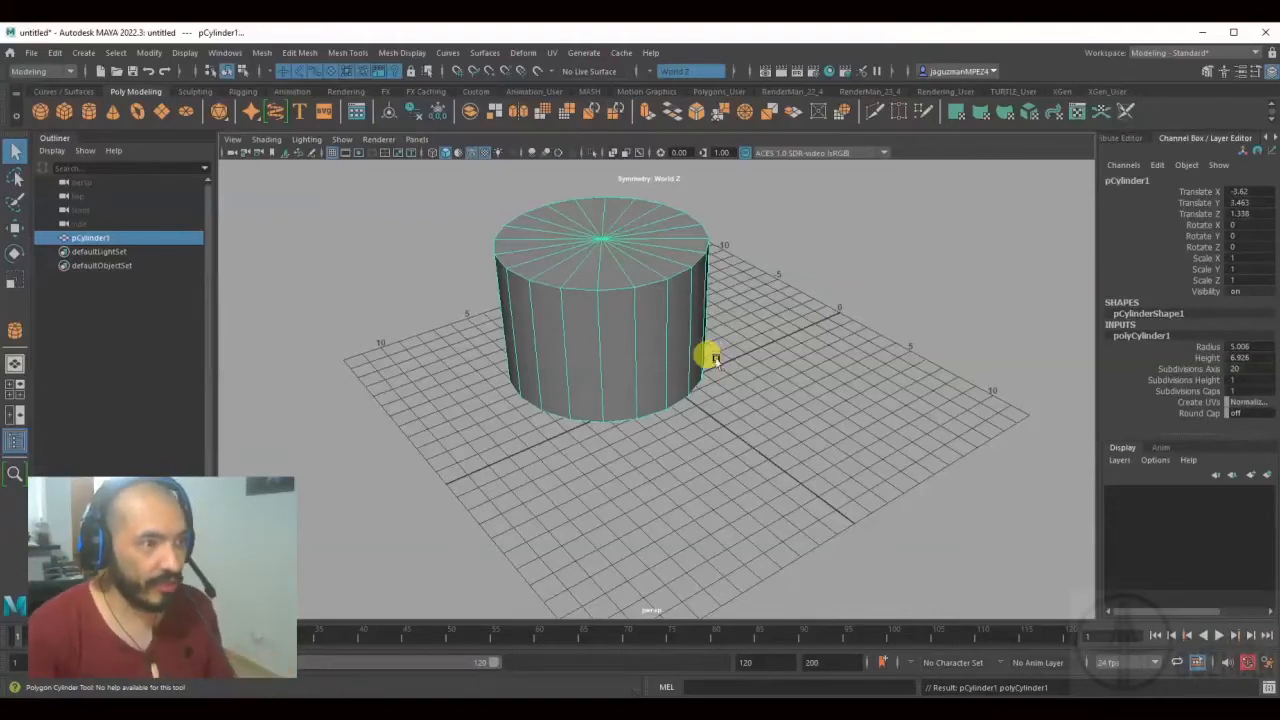
Move the cylinder to about 0.24 in X and 1.47 in Z with the Move tool, undoing its vertical move.
{"action": "left_click", "coordinate": [15, 227]}
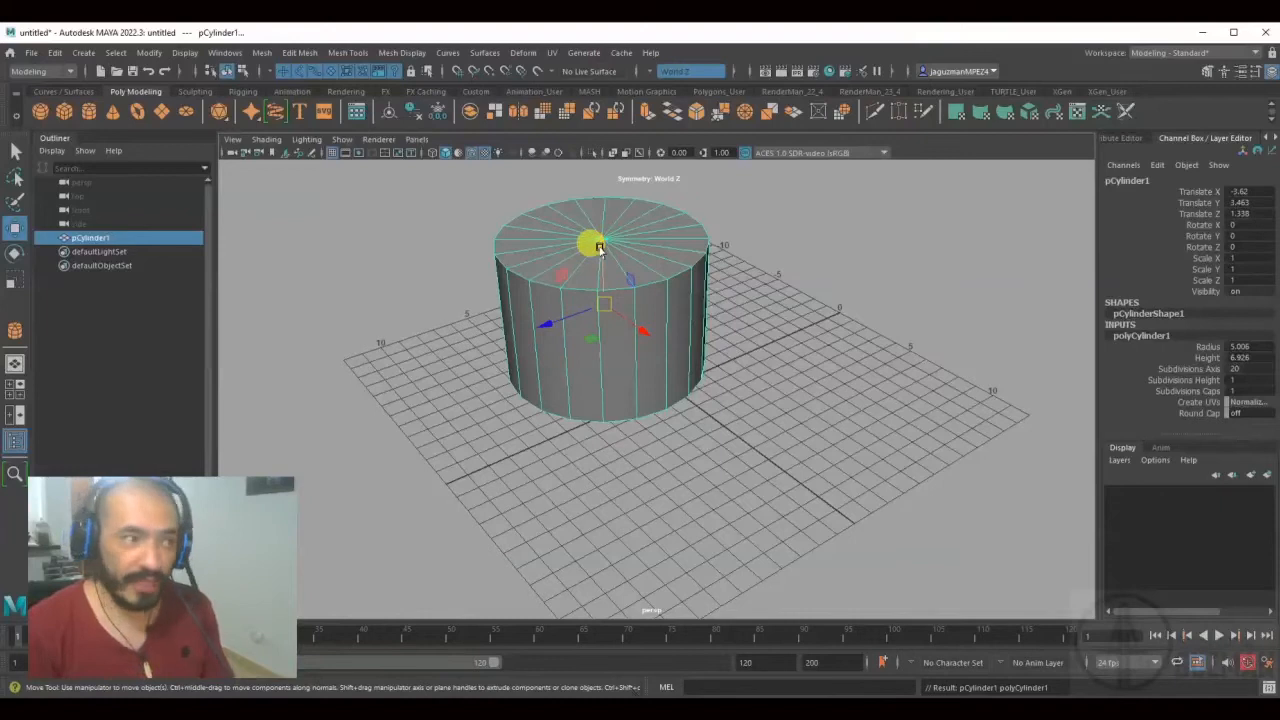
{"action": "left_click_drag", "start_coordinate": [645, 333], "coordinate": [688, 372]}
{"action": "mouse_move", "coordinate": [597, 361]}
{"action": "left_mouse_down"}
{"action": "mouse_move", "coordinate": [613, 356]}
{"action": "mouse_move", "coordinate": [595, 362]}
{"action": "left_mouse_up"}
{"action": "left_click_drag", "start_coordinate": [651, 279], "coordinate": [646, 266]}
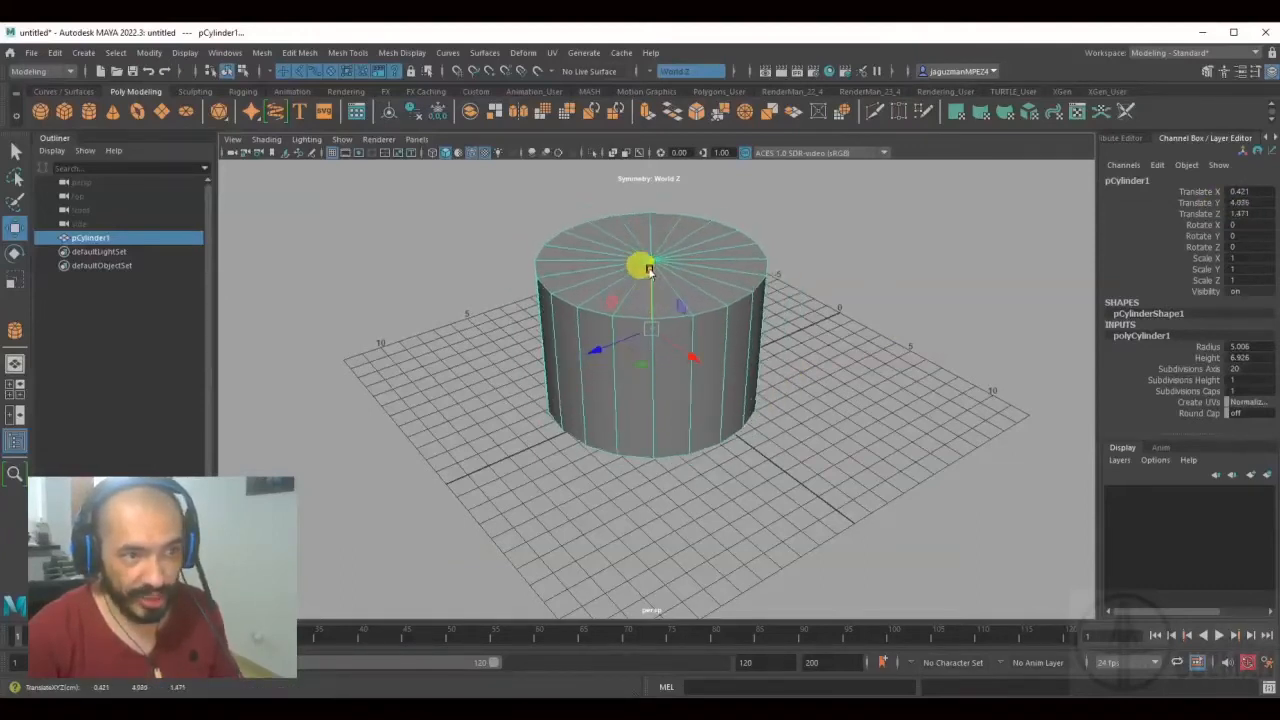
{"action": "key", "text": "ctrl+z"}
{"action": "left_click_drag", "start_coordinate": [674, 366], "coordinate": [627, 478]}
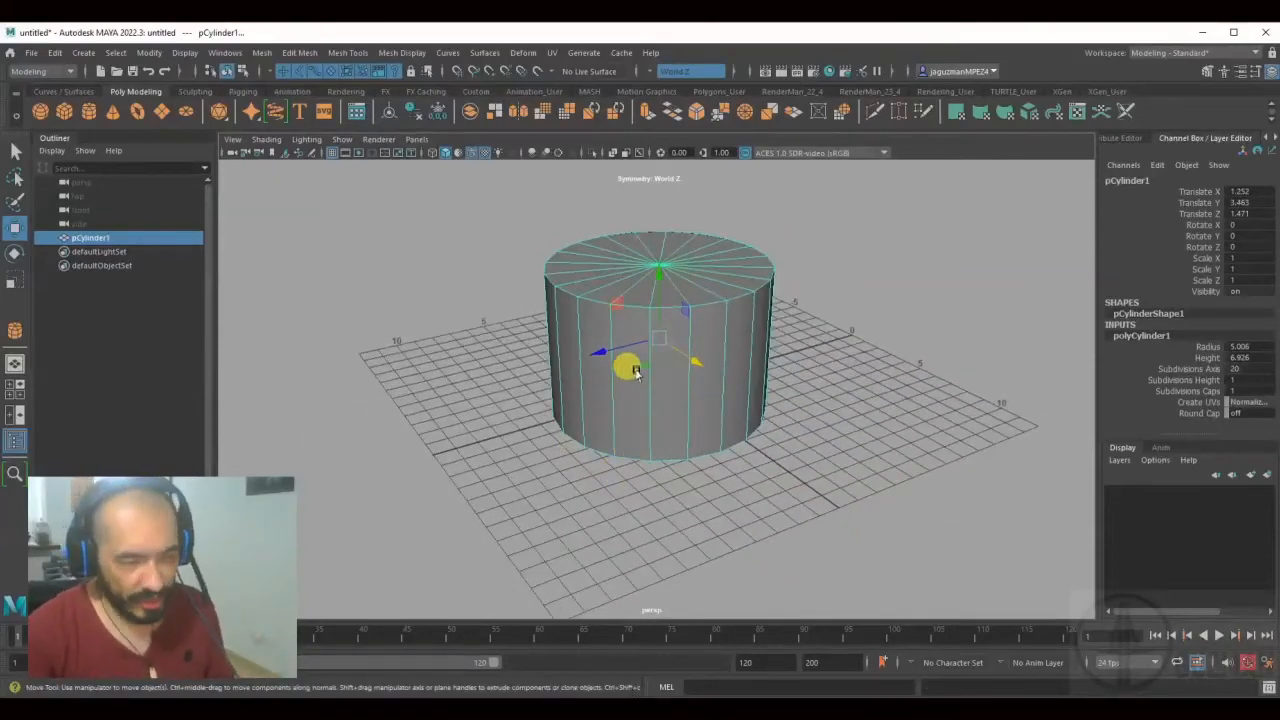
{"action": "left_click_drag", "start_coordinate": [691, 361], "coordinate": [677, 356]}
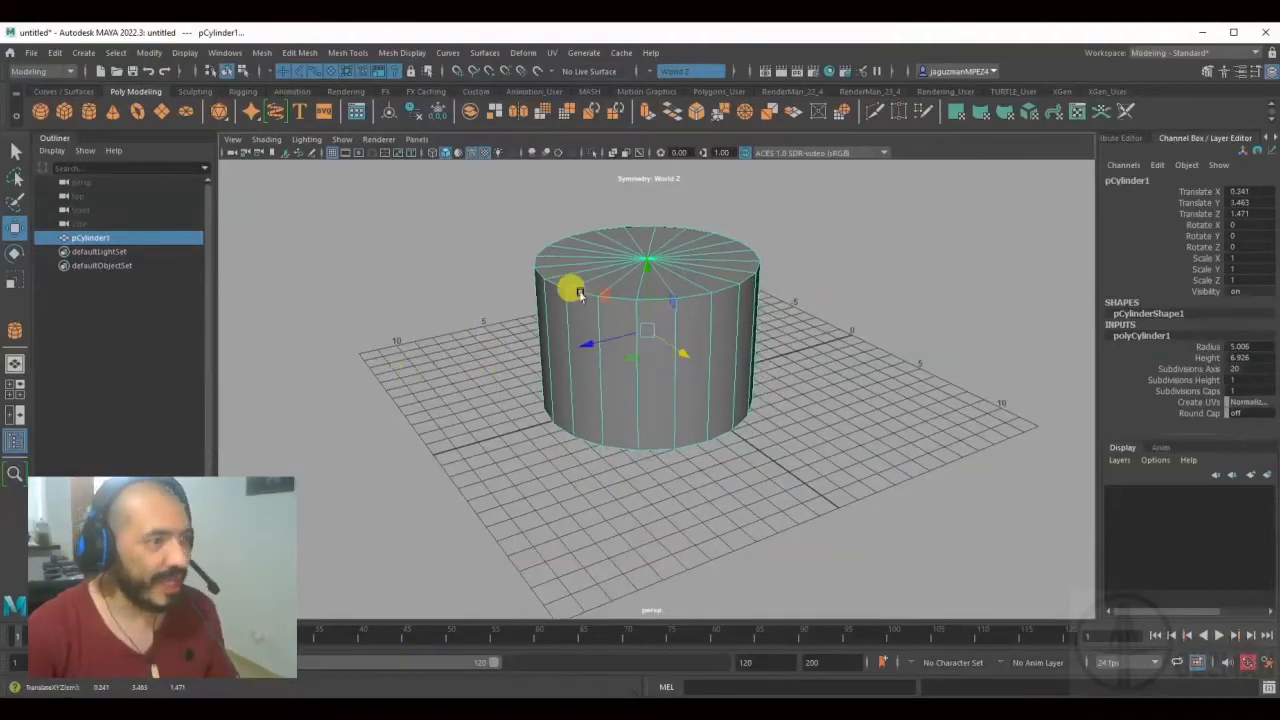
Try scaling the cylinder along Y, X, Z and the XY plane, undoing each change.
{"action": "key", "text": "e"}
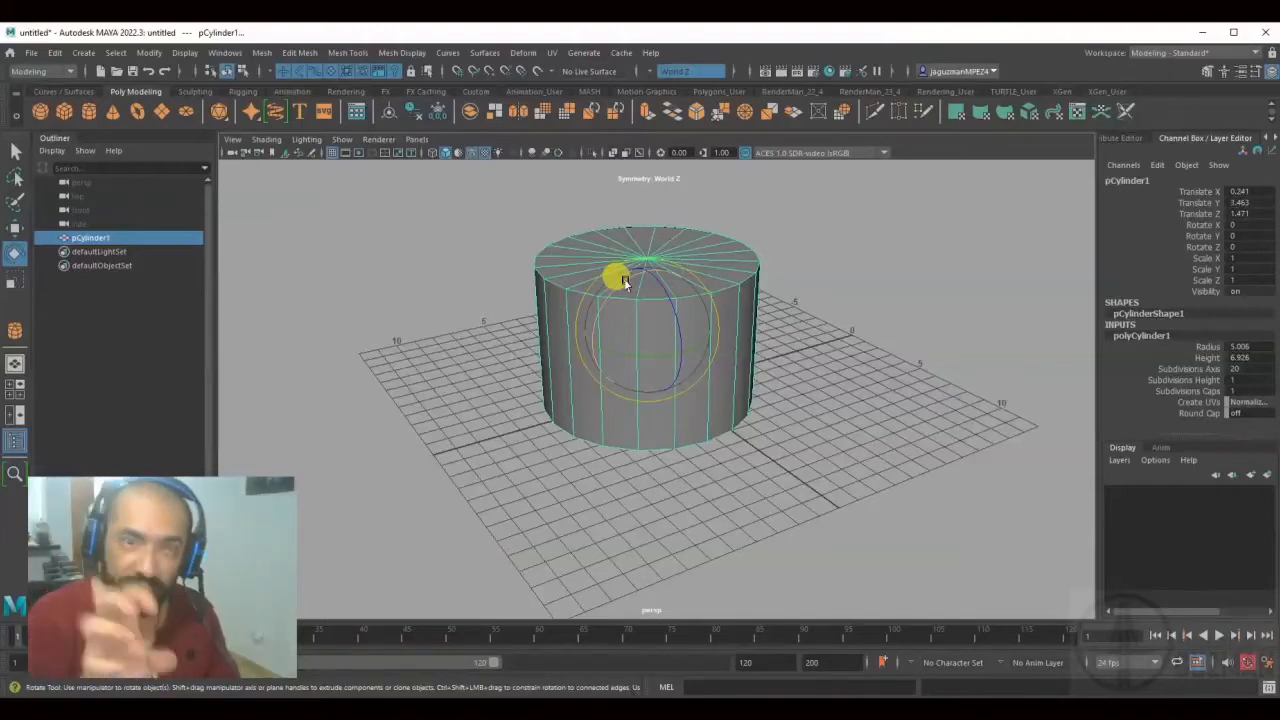
{"action": "key", "text": "r"}
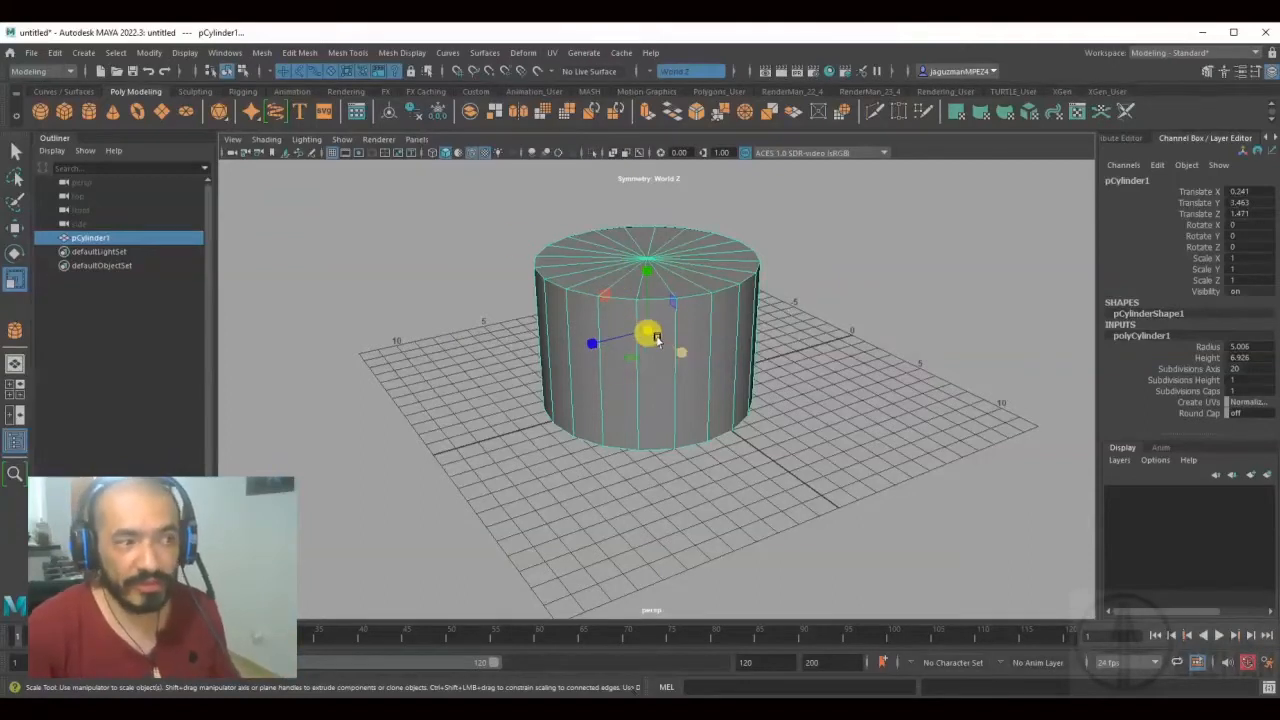
{"action": "left_click_drag", "start_coordinate": [644, 269], "coordinate": [635, 280]}
{"action": "key", "text": "ctrl+z"}
{"action": "left_click_drag", "start_coordinate": [677, 343], "coordinate": [723, 395]}
{"action": "key", "text": "ctrl+z"}
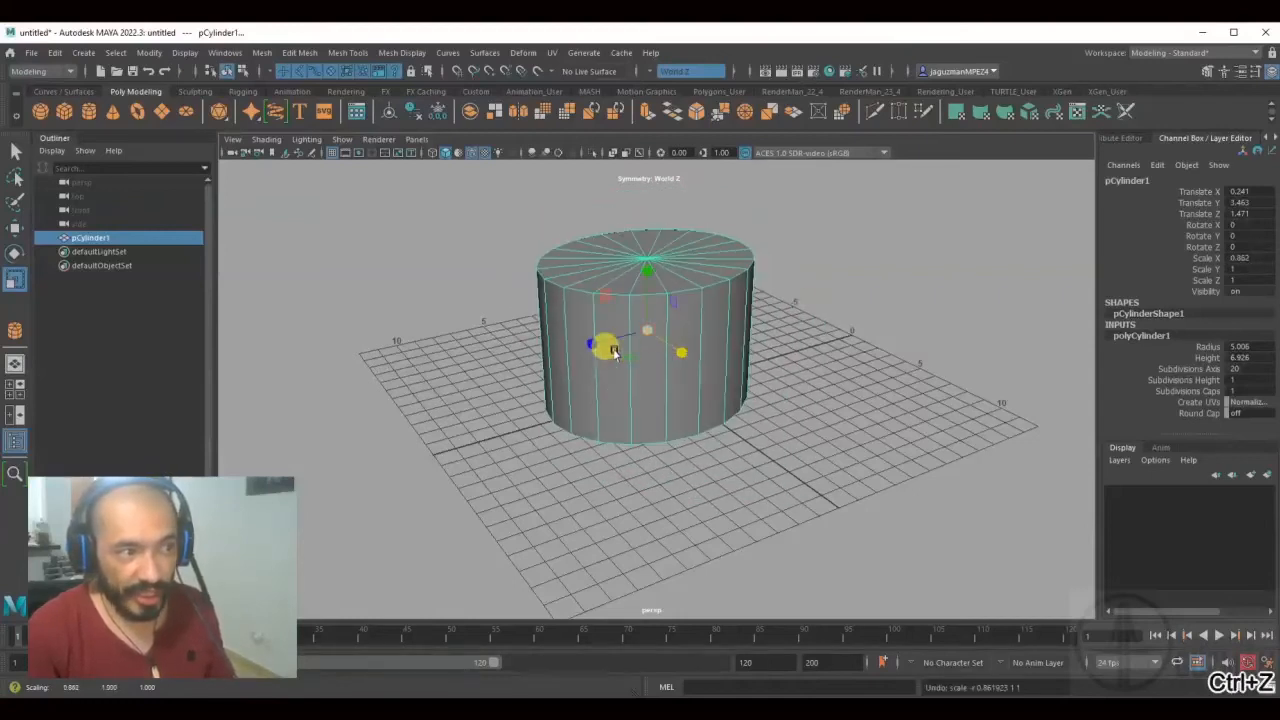
{"action": "left_click_drag", "start_coordinate": [588, 340], "coordinate": [548, 366]}
{"action": "key", "text": "ctrl+z"}
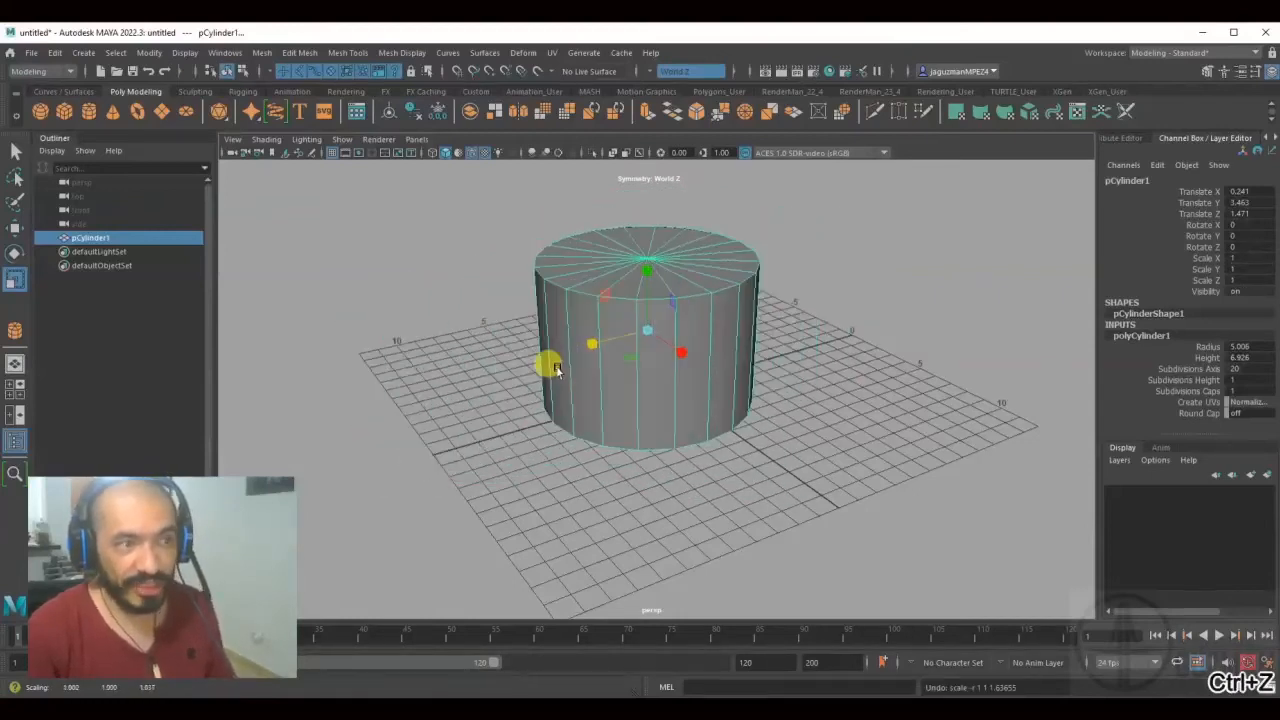
{"action": "mouse_move", "coordinate": [673, 303]}
{"action": "left_mouse_down"}
{"action": "mouse_move", "coordinate": [710, 293]}
{"action": "mouse_move", "coordinate": [650, 302]}
{"action": "mouse_move", "coordinate": [657, 291]}
{"action": "left_mouse_up"}
{"action": "key", "text": "ctrl+z"}
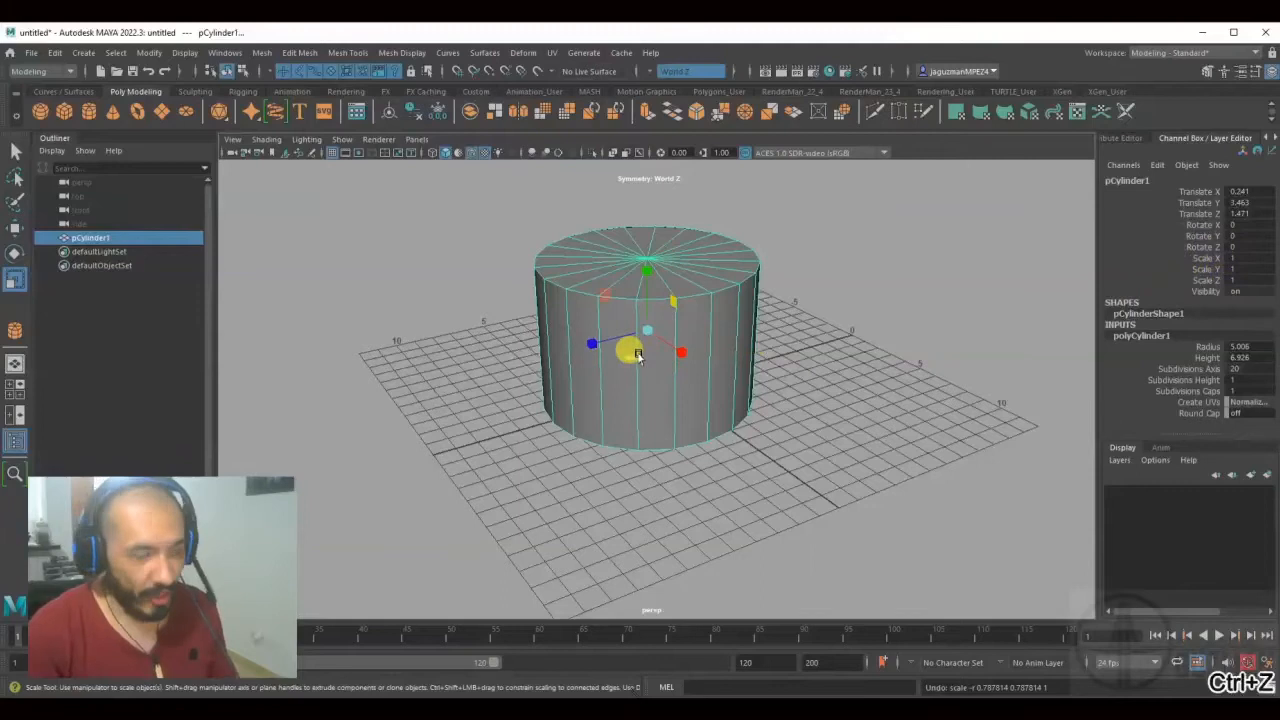
Cycle through the Move, Rotate and Scale tools, ending on Move, and deselect and reselect the cylinder.
{"action": "key", "text": "w"}
{"action": "key", "text": "e"}
{"action": "key", "text": "r"}
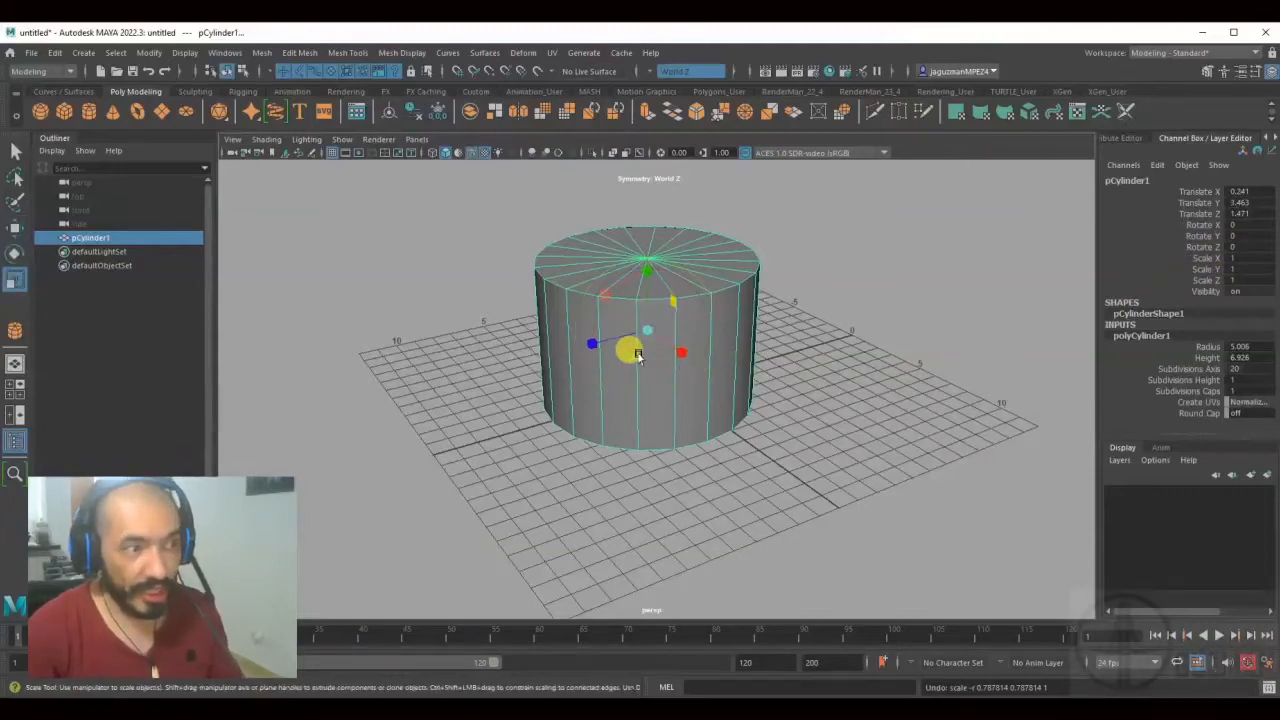
{"action": "key", "text": "q"}
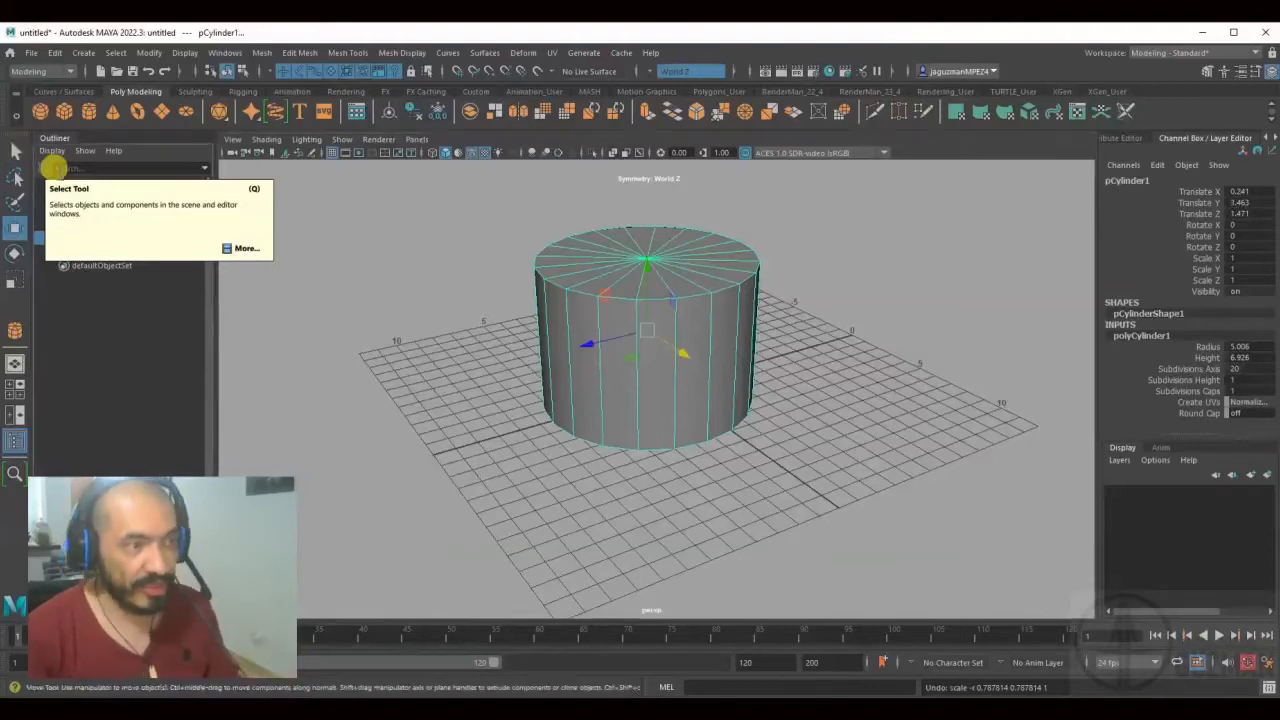
{"action": "left_click", "coordinate": [935, 317]}
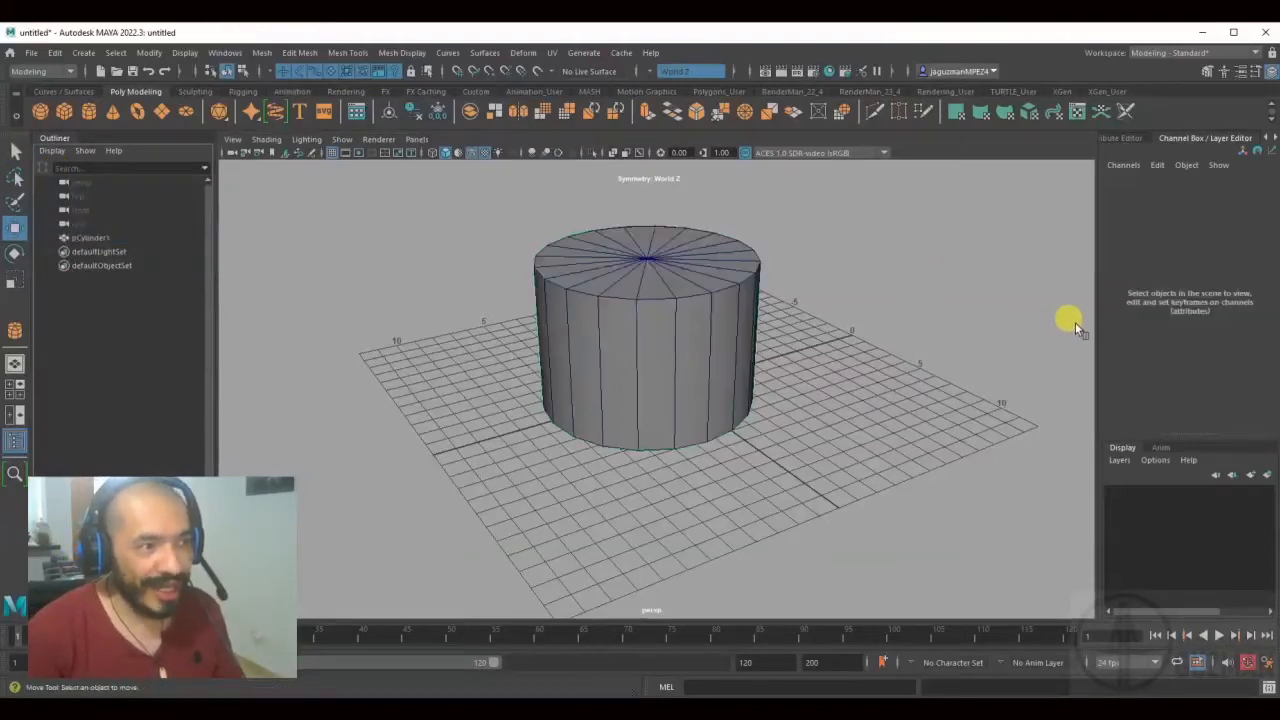
{"action": "left_click", "coordinate": [640, 347]}
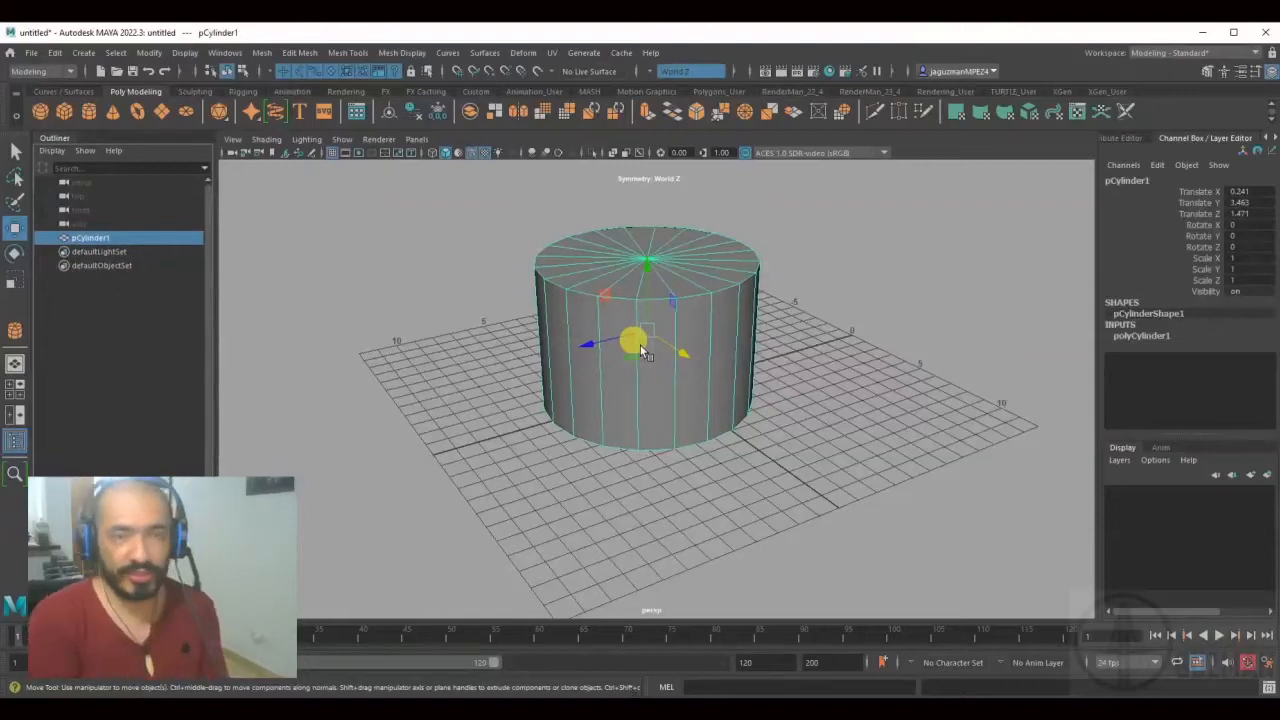
Highlight all of the cylinder's transform channels, its scale channels alone and its translate channels alone to examine their values.
{"action": "left_click", "coordinate": [1196, 192]}
{"action": "left_click_drag", "start_coordinate": [1196, 192], "coordinate": [1200, 283]}
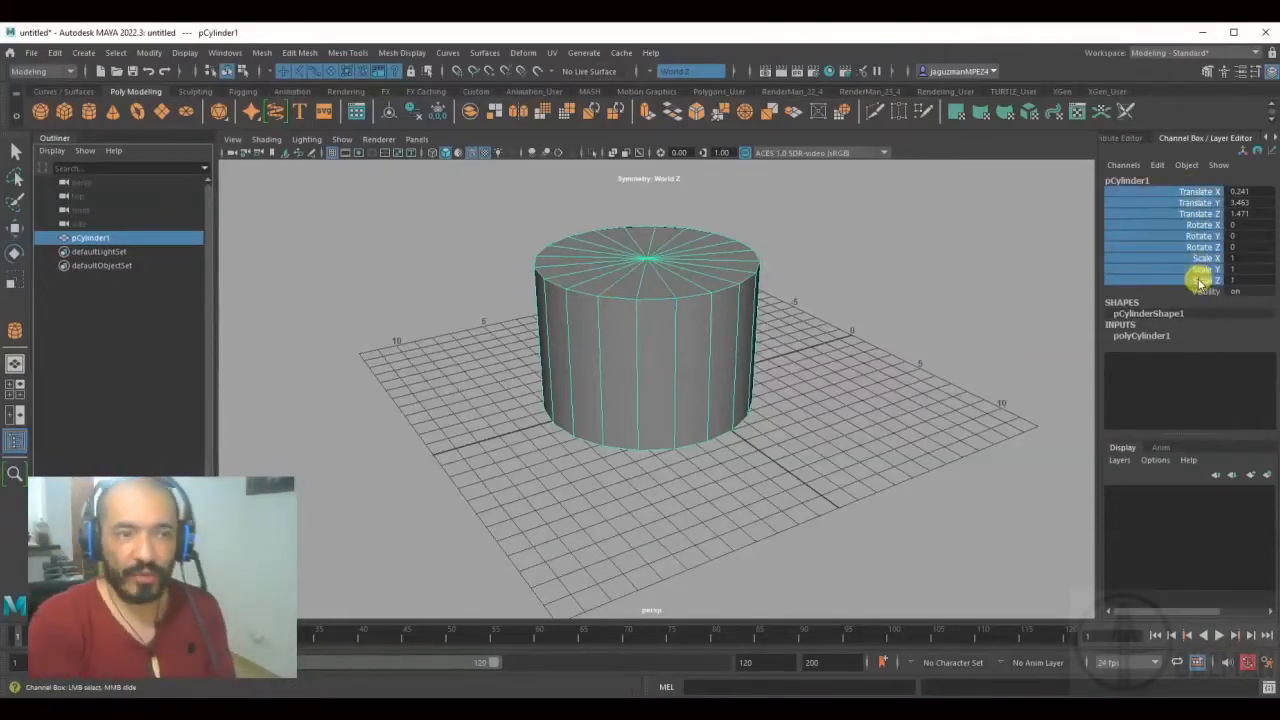
{"action": "left_click_drag", "start_coordinate": [1200, 258], "coordinate": [1205, 286]}
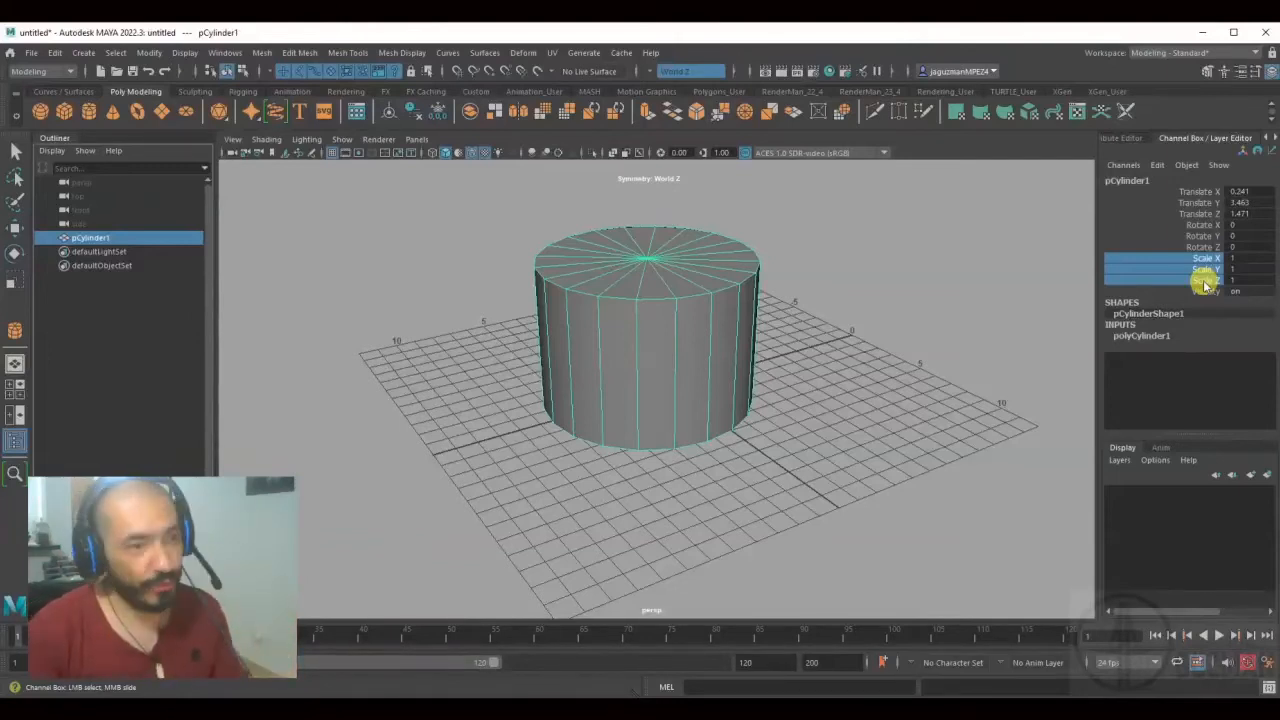
{"action": "left_click_drag", "start_coordinate": [1206, 190], "coordinate": [1205, 213]}
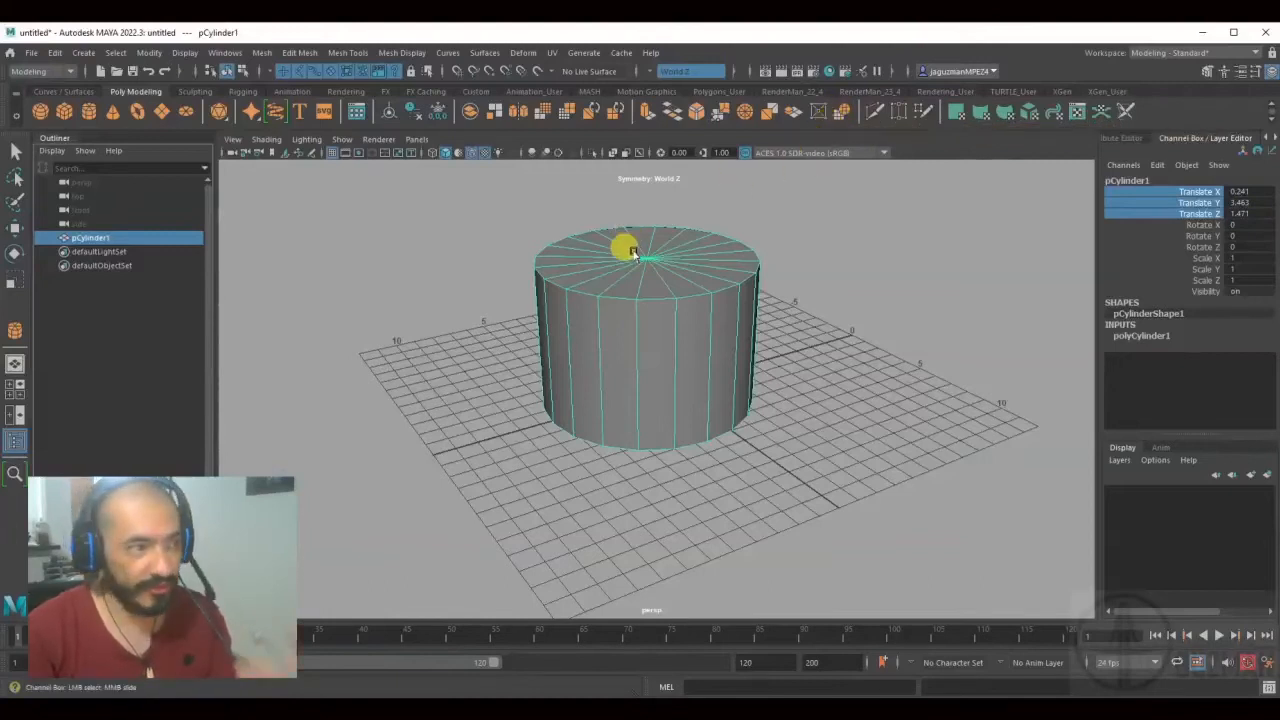
Freeze the transformations of the cylinder.
{"action": "left_click", "coordinate": [148, 52]}
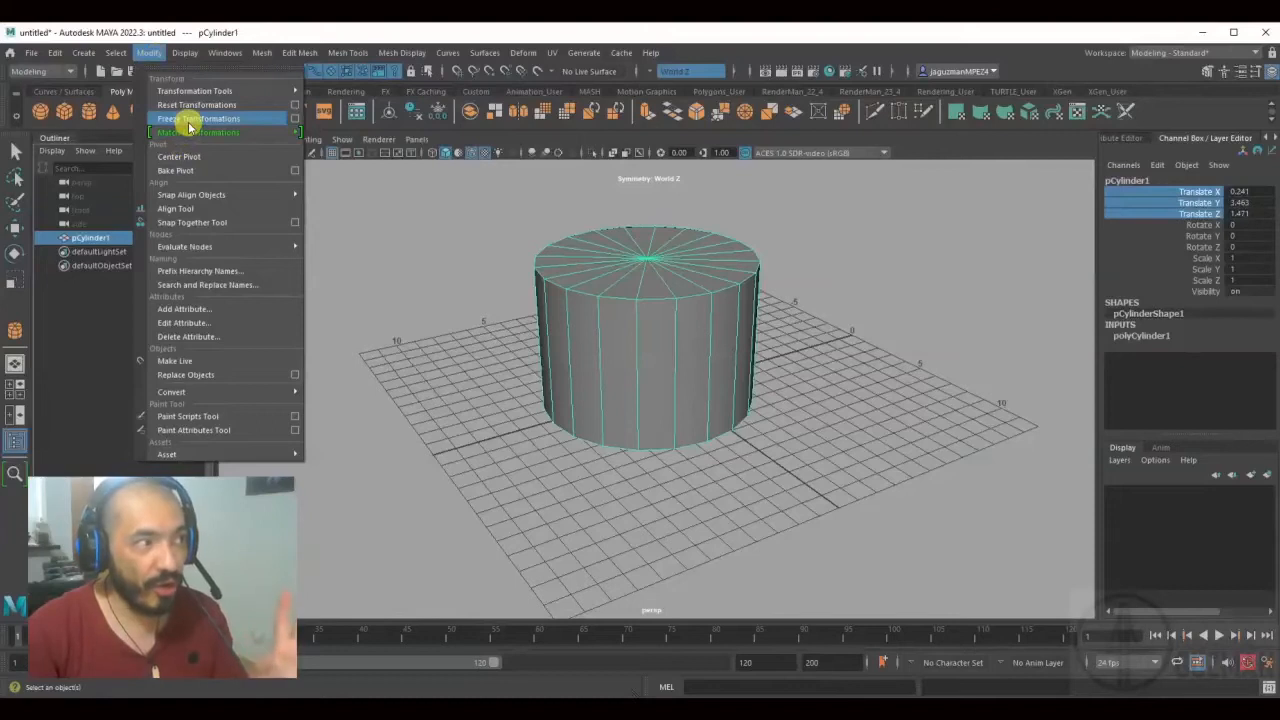
{"action": "left_click", "coordinate": [430, 114]}
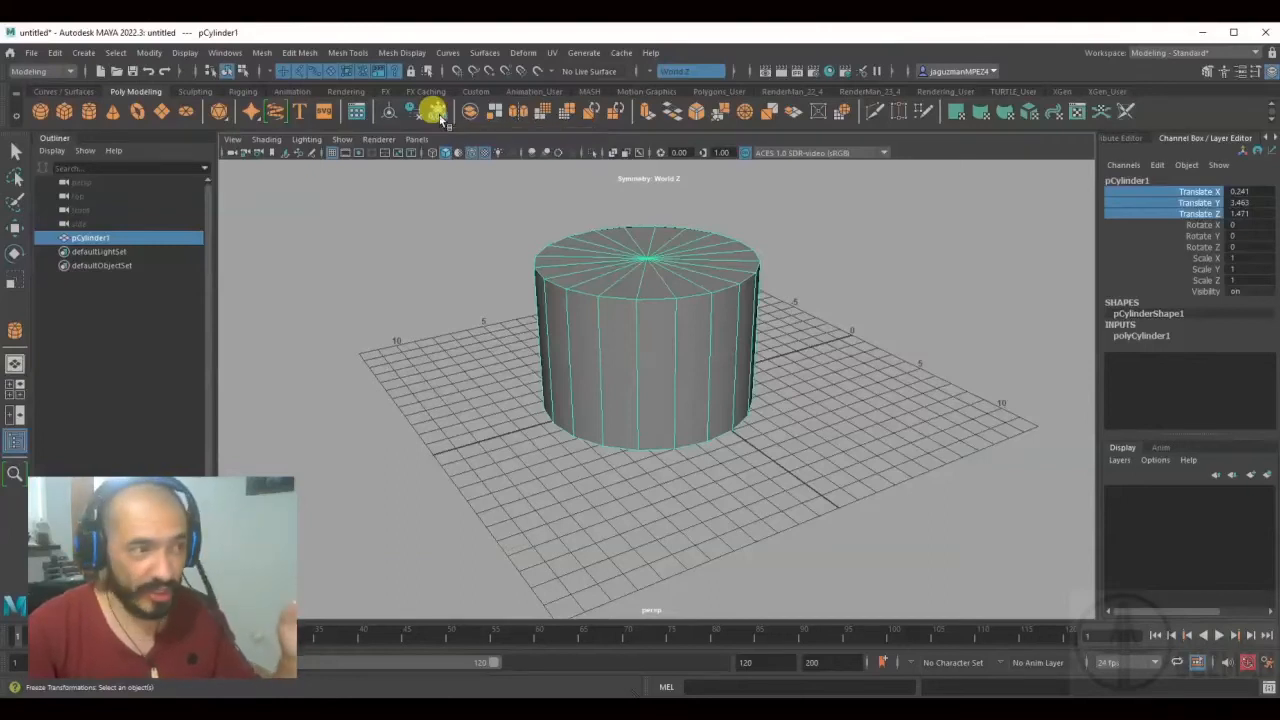
{"action": "left_click", "coordinate": [438, 115]}
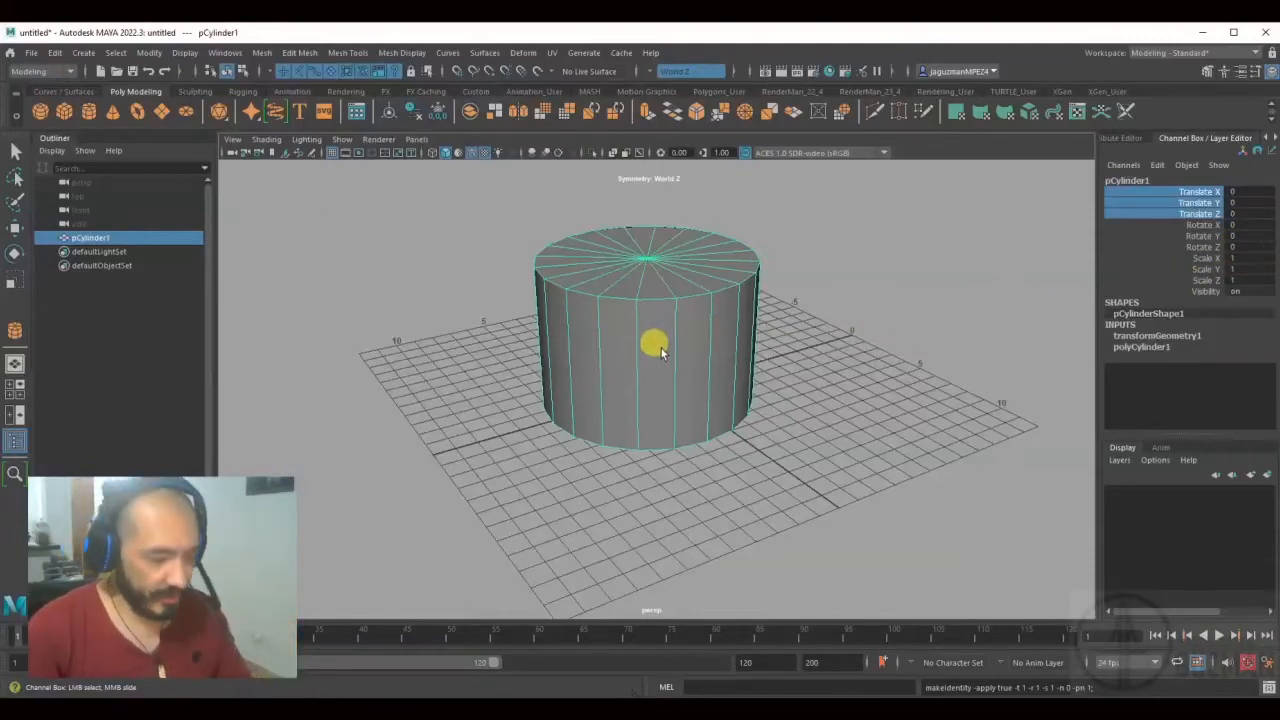
Scale the cylinder to about 1.56 in Z and freeze its transformations again.
{"action": "key", "text": "r"}
{"action": "left_click_drag", "start_coordinate": [597, 343], "coordinate": [557, 348]}
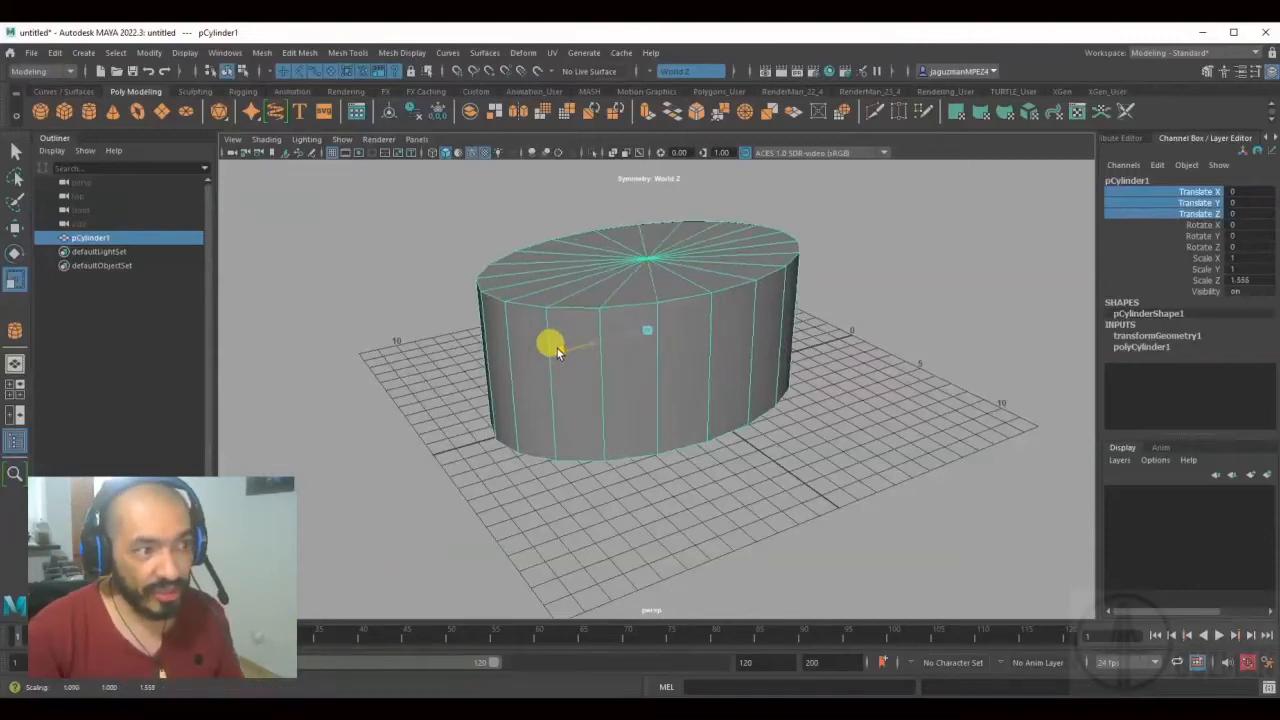
{"action": "left_click", "coordinate": [436, 112]}
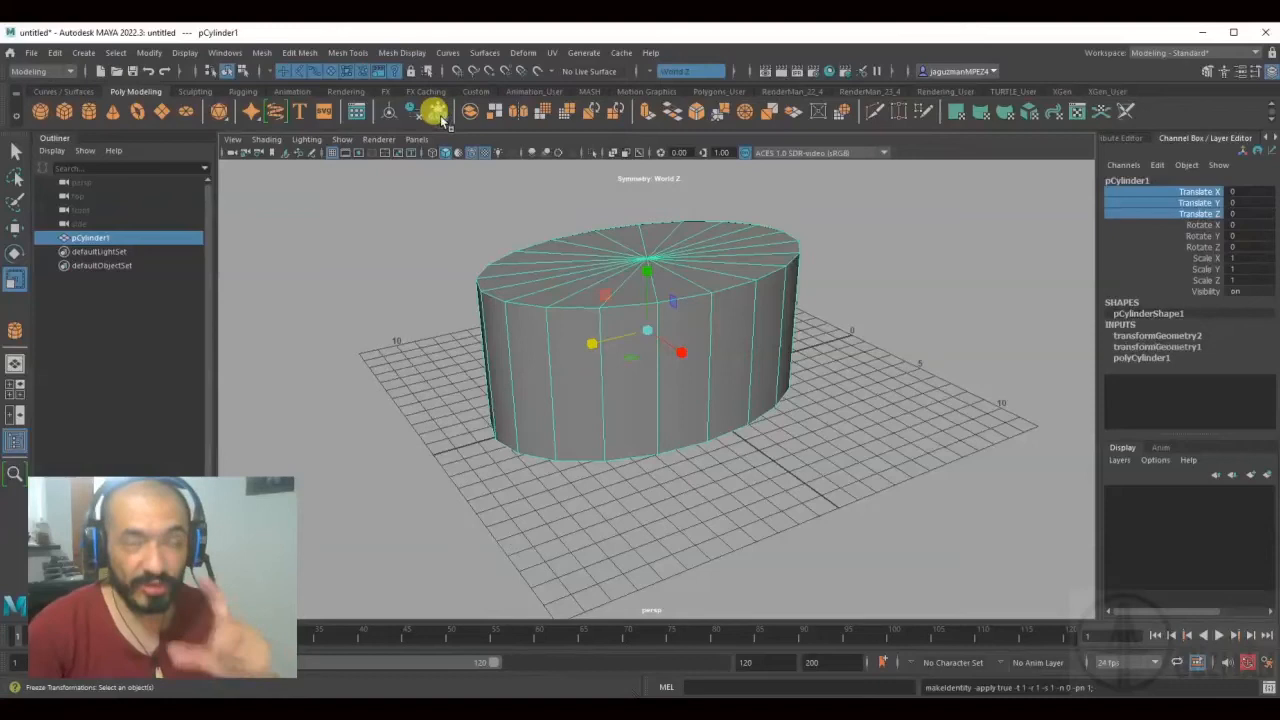
Undo the cylinder's last freeze transformation and its Z scaling.
{"action": "key", "text": "ctrl+z"}
{"action": "key", "text": "ctrl+z"}
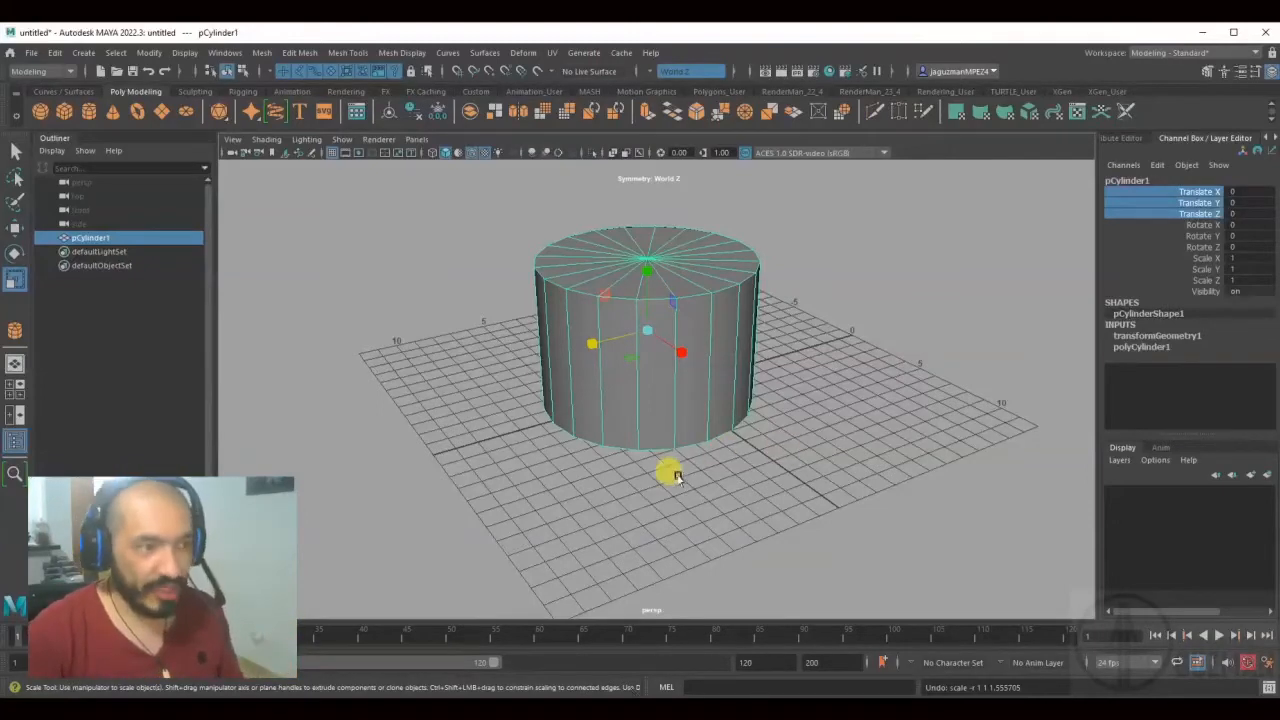
{"action": "key", "text": "alt"}
{"action": "mouse_move", "coordinate": [727, 463]}
{"action": "left_mouse_down", "text": "alt"}
{"action": "mouse_move", "coordinate": [714, 451]}
{"action": "mouse_move", "coordinate": [746, 463]}
{"action": "mouse_move", "coordinate": [757, 443]}
{"action": "mouse_move", "coordinate": [700, 457]}
{"action": "mouse_move", "coordinate": [720, 451]}
{"action": "left_mouse_up", "text": "alt"}
{"action": "right_click_drag", "start_coordinate": [720, 451], "coordinate": [762, 443], "text": "alt"}
{"action": "middle_click_drag", "start_coordinate": [762, 443], "coordinate": [789, 449], "text": "alt"}
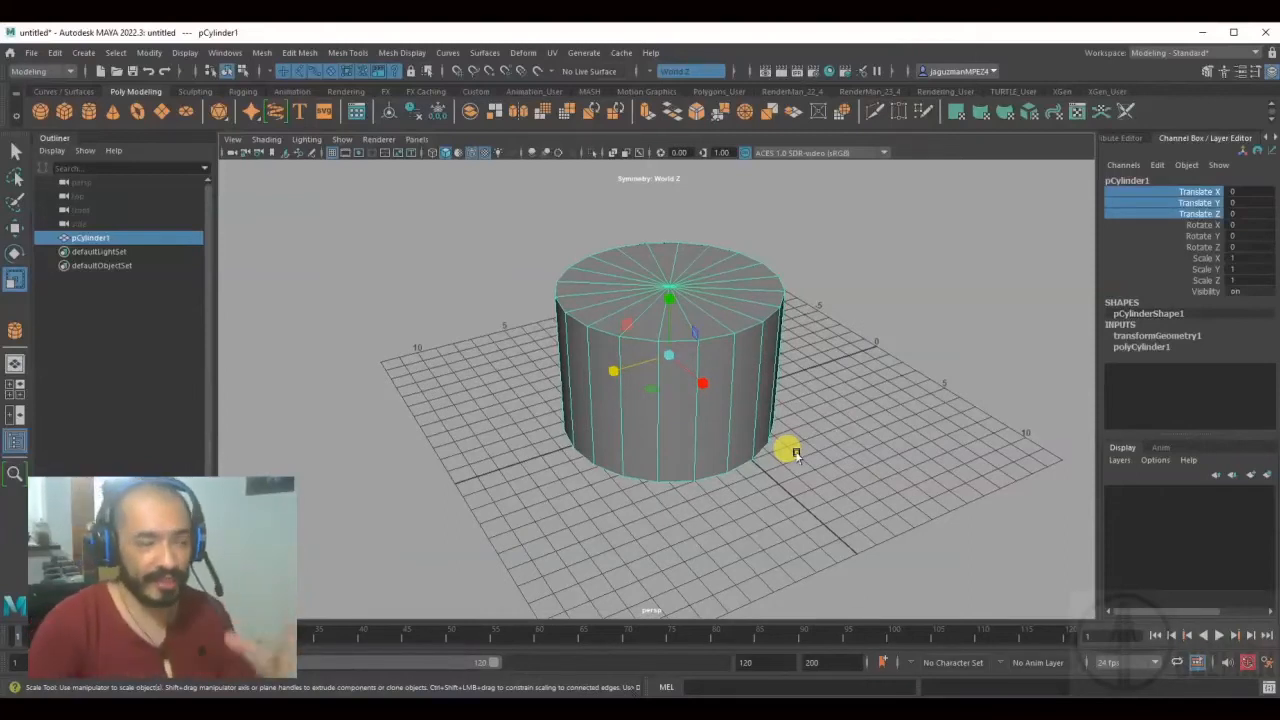
Deselect the cylinder and toggle the wireframe-on-shaded display off and back on to compare its appearance.
{"action": "left_click", "coordinate": [793, 392]}
{"action": "left_click", "coordinate": [706, 350]}
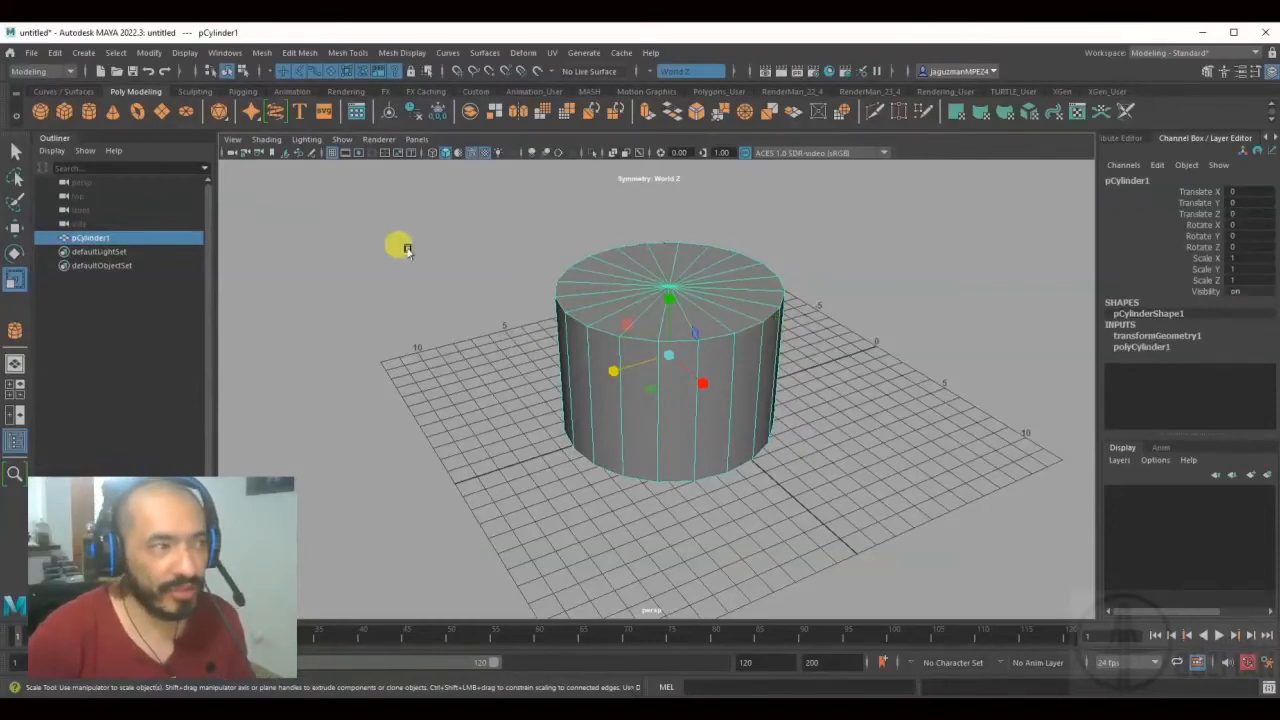
{"action": "left_click", "coordinate": [902, 395]}
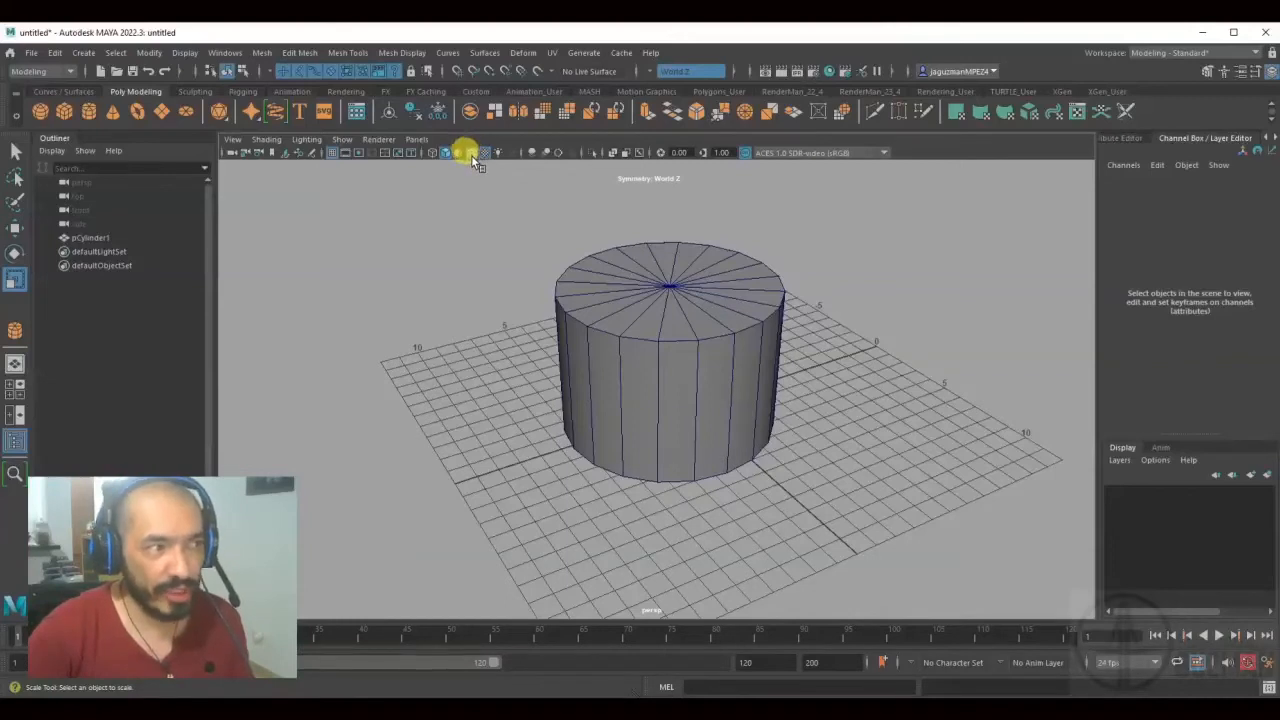
{"action": "left_click", "coordinate": [471, 155]}
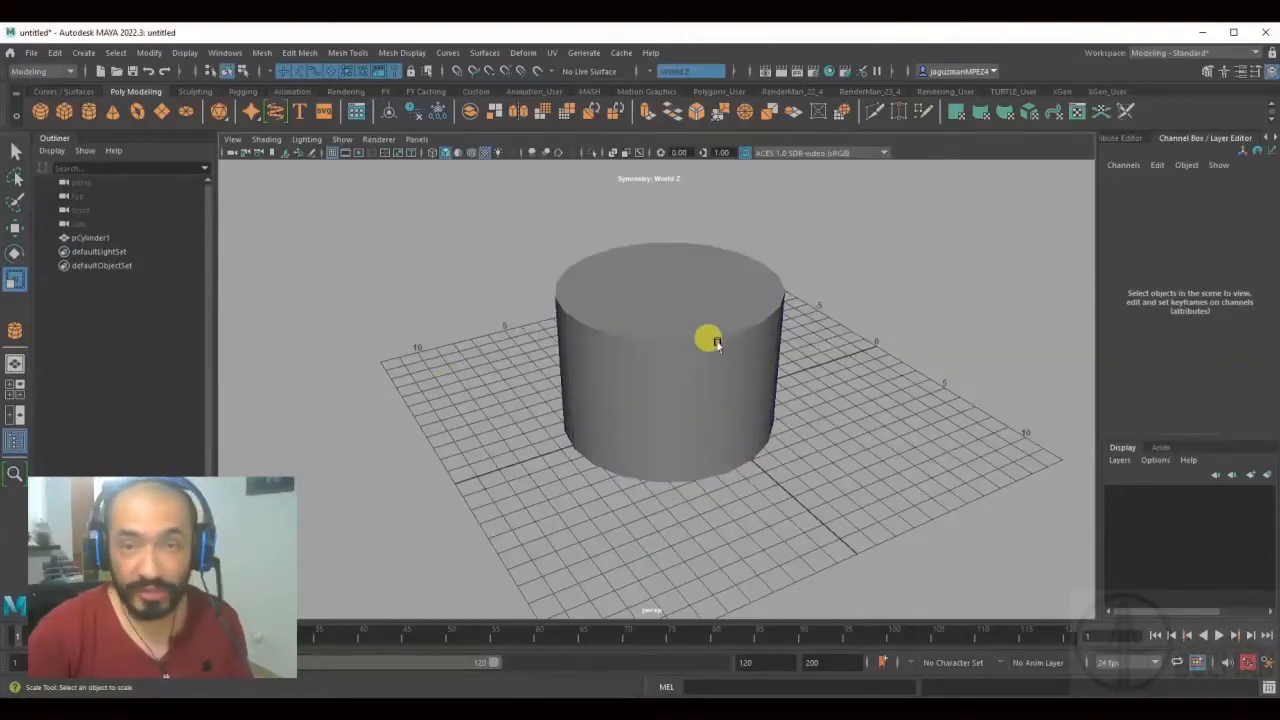
{"action": "left_click", "coordinate": [471, 154]}
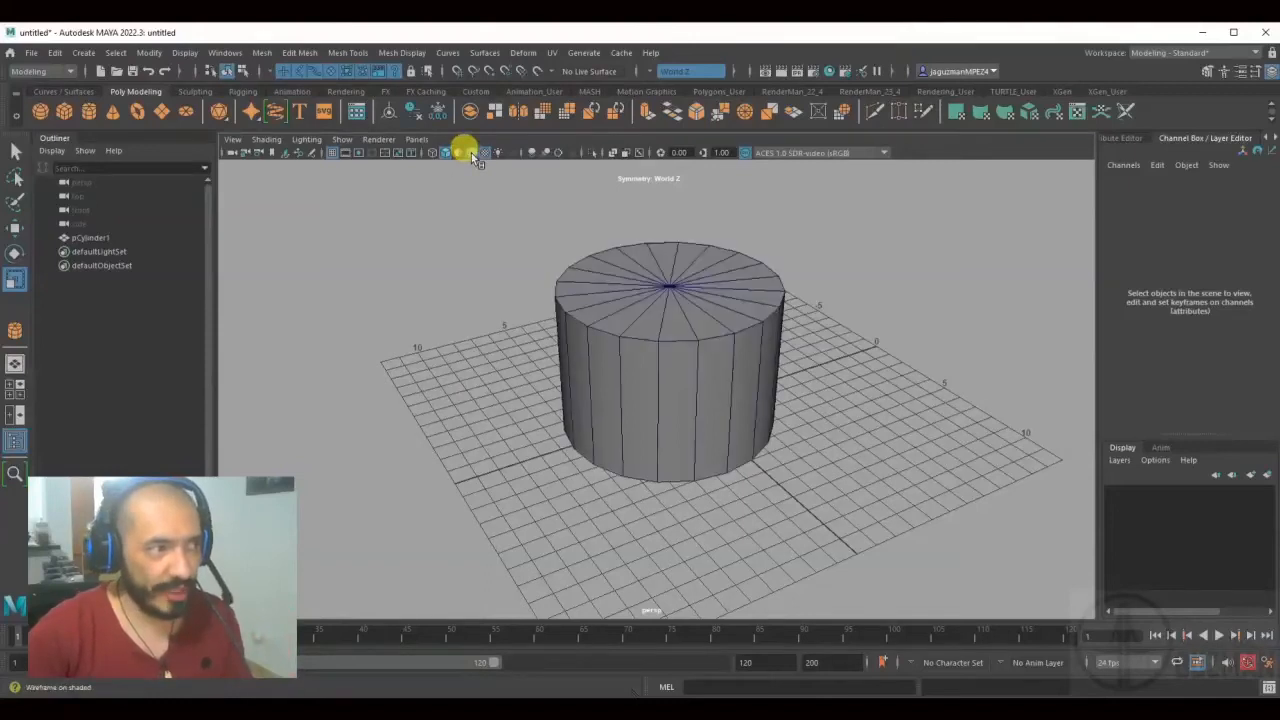
Select the cylinder in unsmoothed display and examine the faceted edges of its side and top cap up close.
{"action": "left_click", "coordinate": [660, 355]}
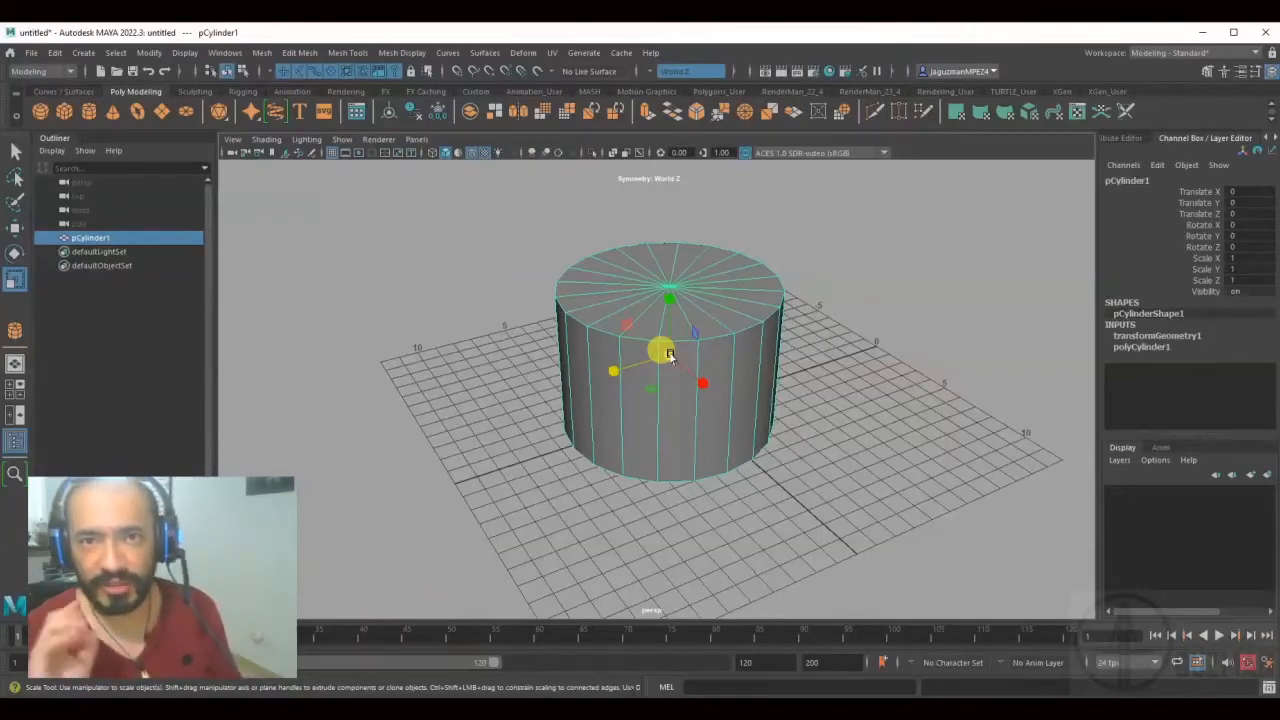
{"action": "key", "text": "1"}
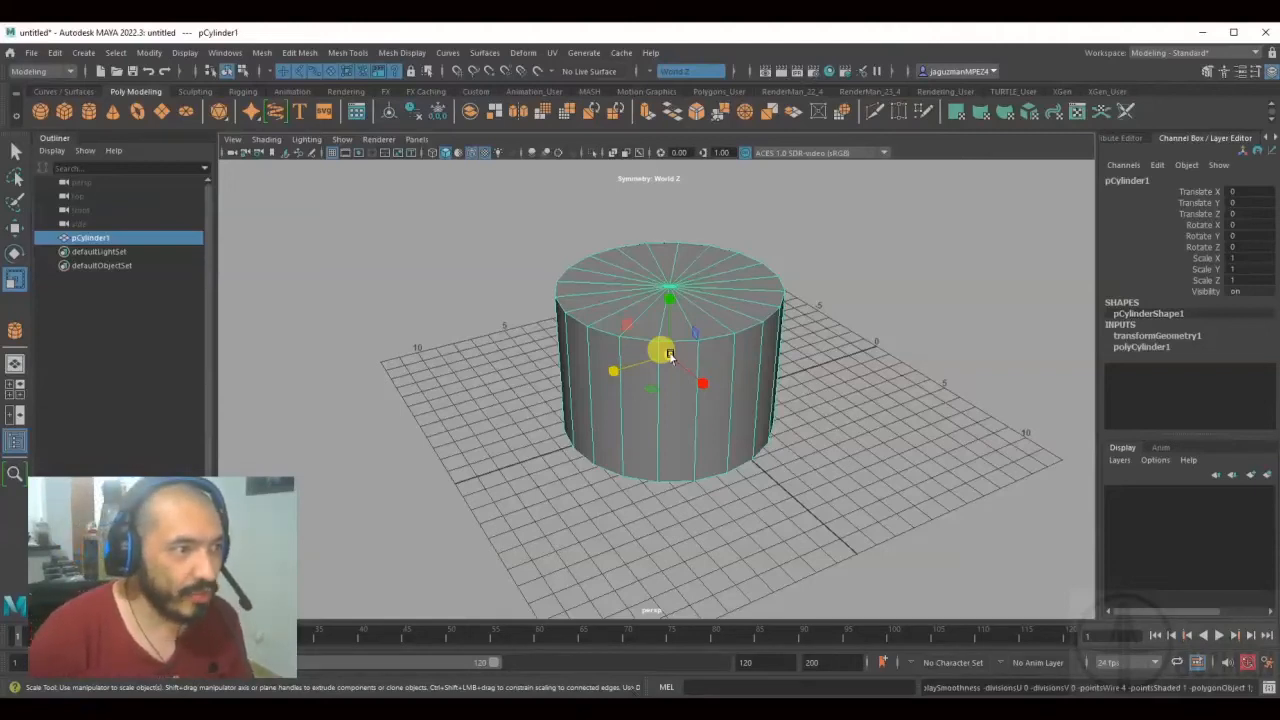
{"action": "left_click", "coordinate": [828, 340]}
{"action": "left_click", "coordinate": [756, 333]}
{"action": "key", "text": "1"}
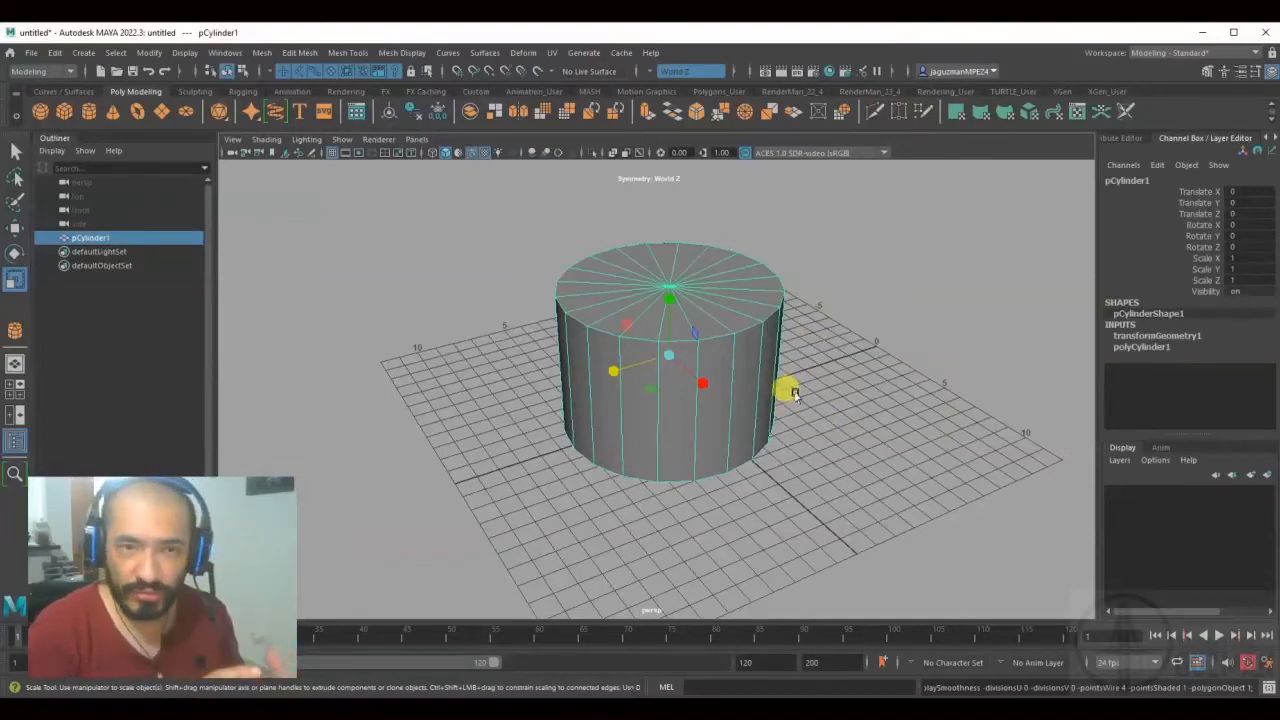
{"action": "scroll", "coordinate": [696, 324], "scroll_direction": "up", "scroll_amount": 5}
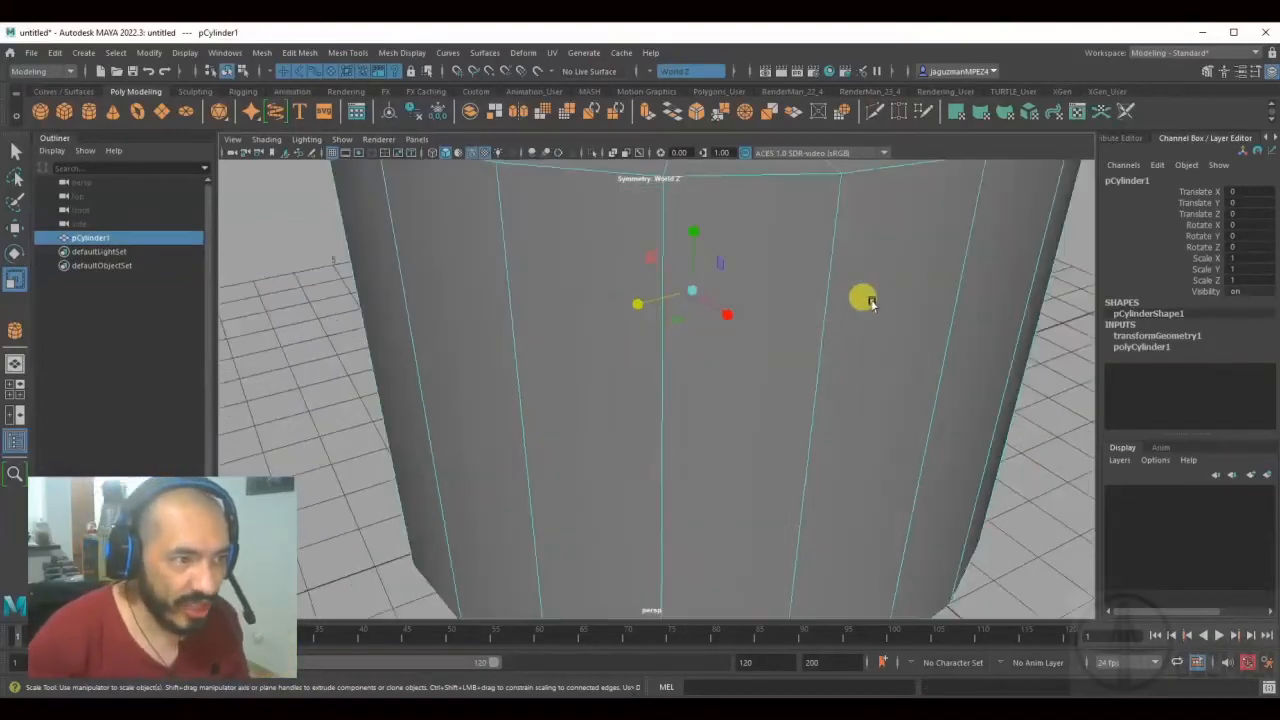
{"action": "left_click_drag", "start_coordinate": [866, 345], "coordinate": [868, 392], "text": "alt"}
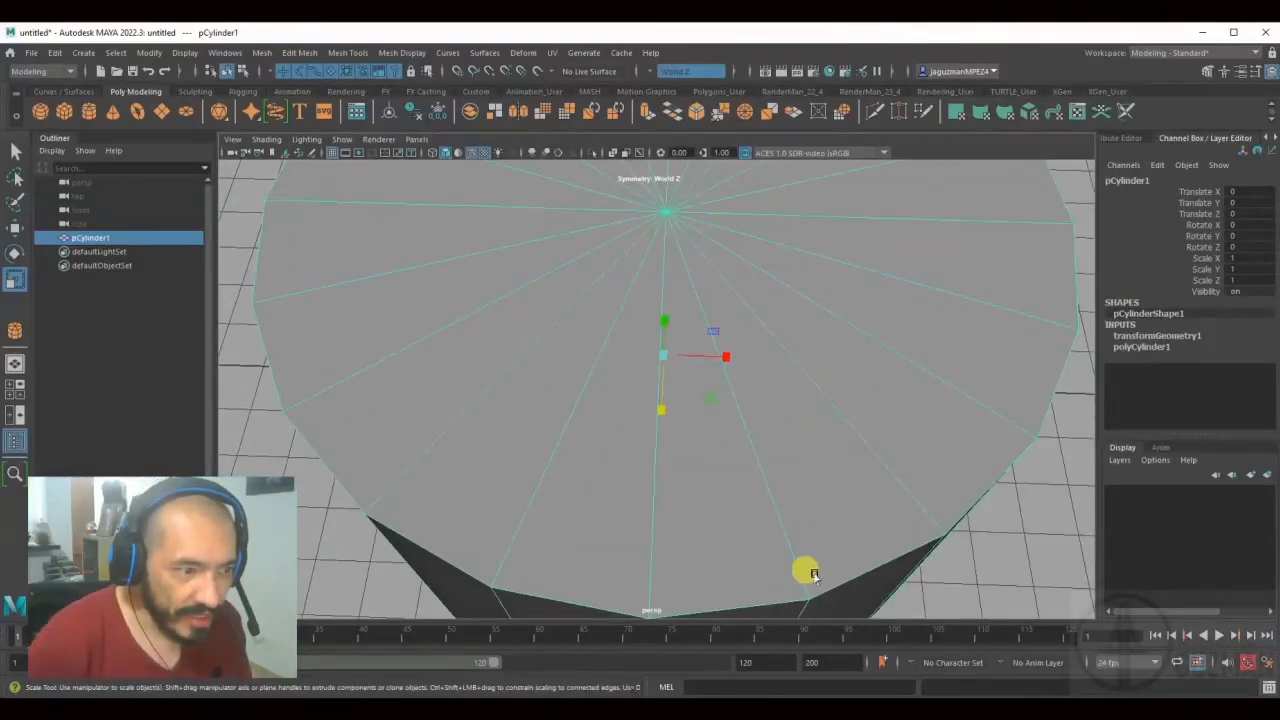
{"action": "left_click_drag", "start_coordinate": [886, 449], "coordinate": [777, 449], "text": "alt"}
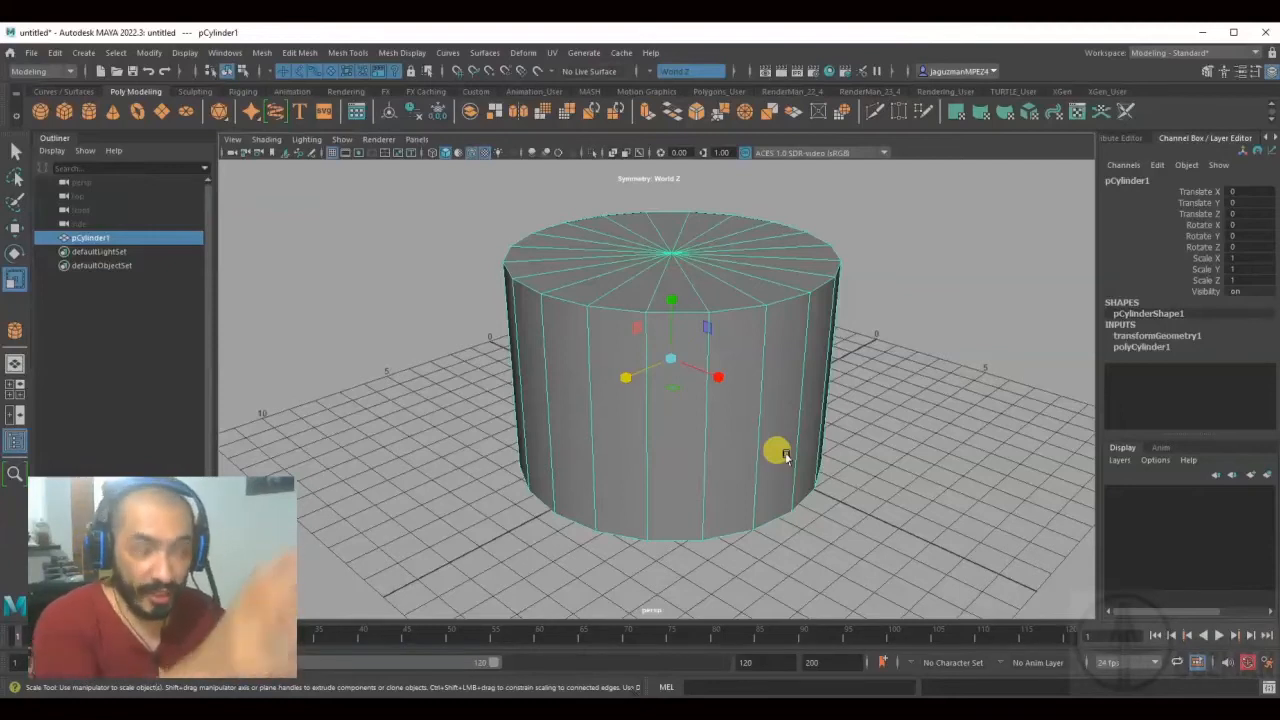
Switch the cylinder repeatedly between smooth mesh preview and unsmoothed display, ending on unsmoothed.
{"action": "key", "text": "3"}
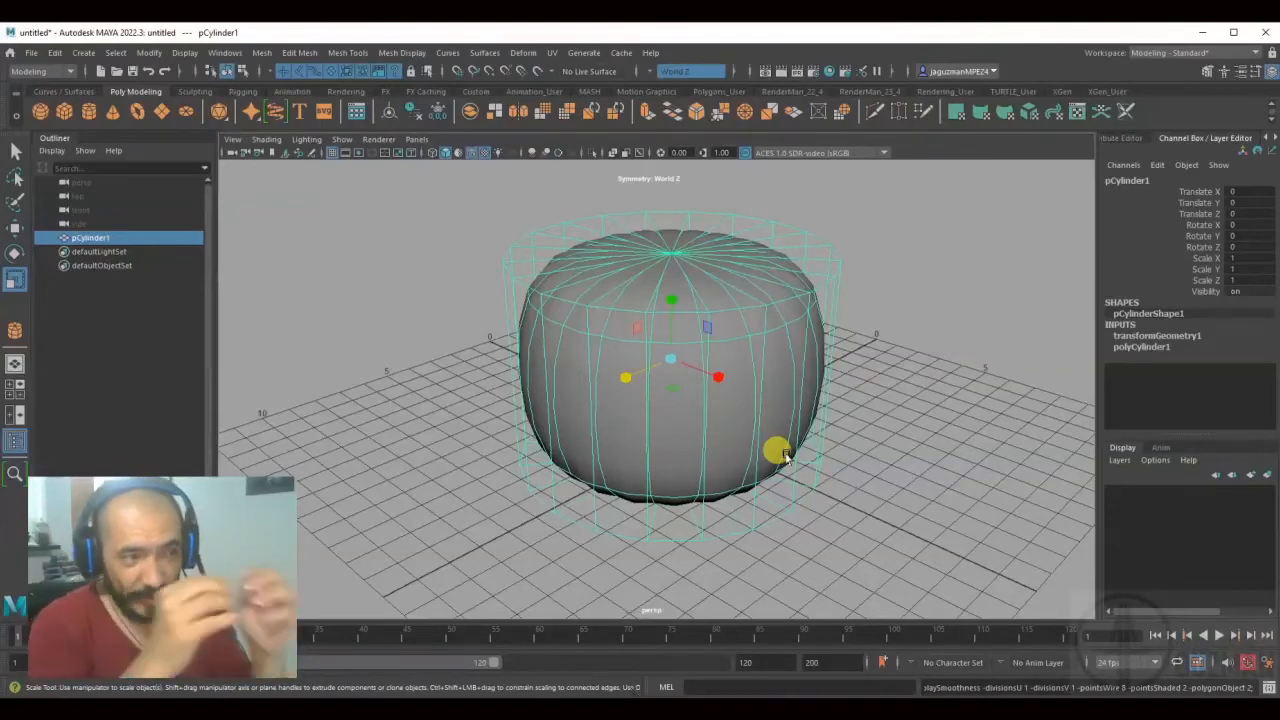
{"action": "key", "text": "3"}
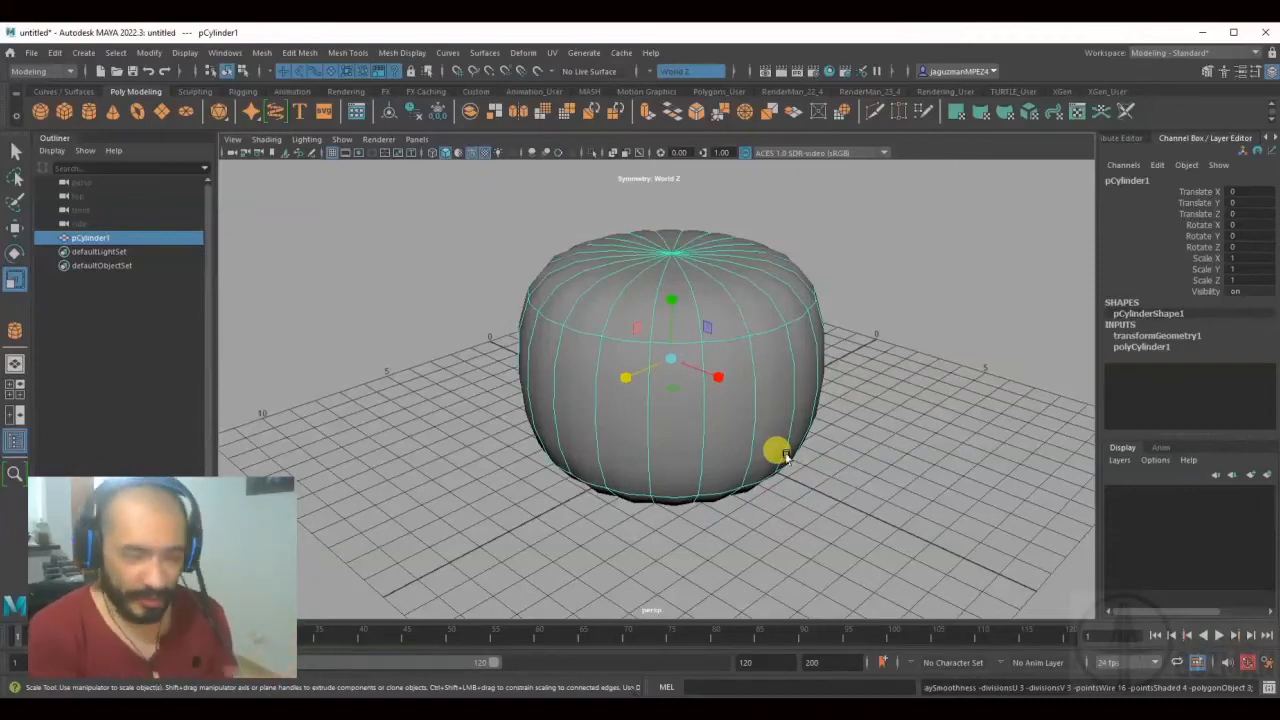
{"action": "key", "text": "1"}
{"action": "key", "text": "3"}
{"action": "key", "text": "1"}
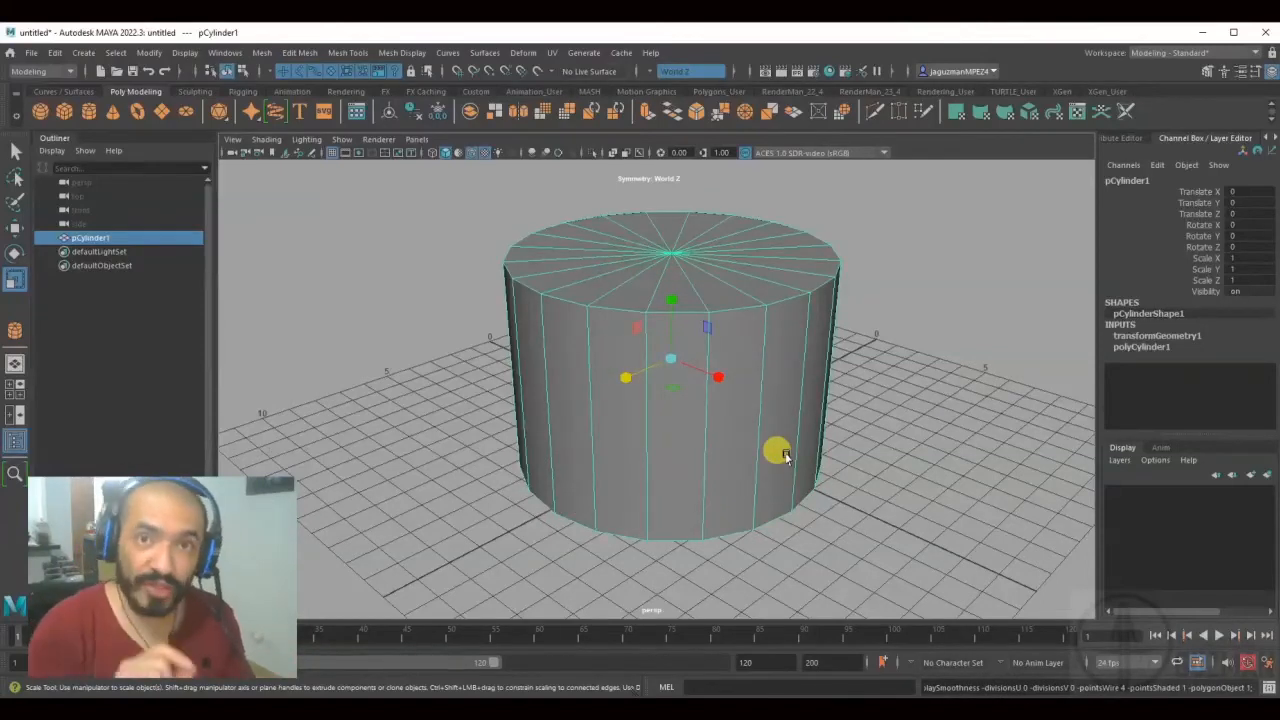
Cycle the viewport through wireframe, shaded and textured display, ending on shaded.
{"action": "key", "text": "4"}
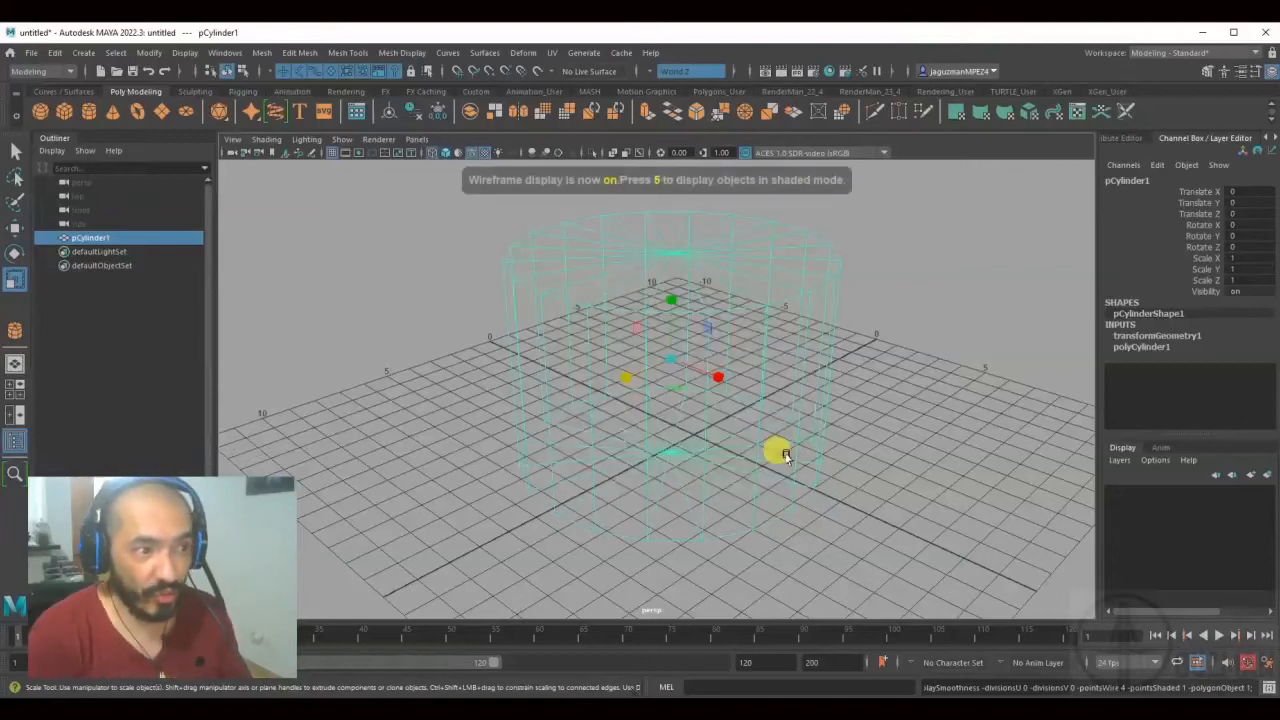
{"action": "key", "text": "5"}
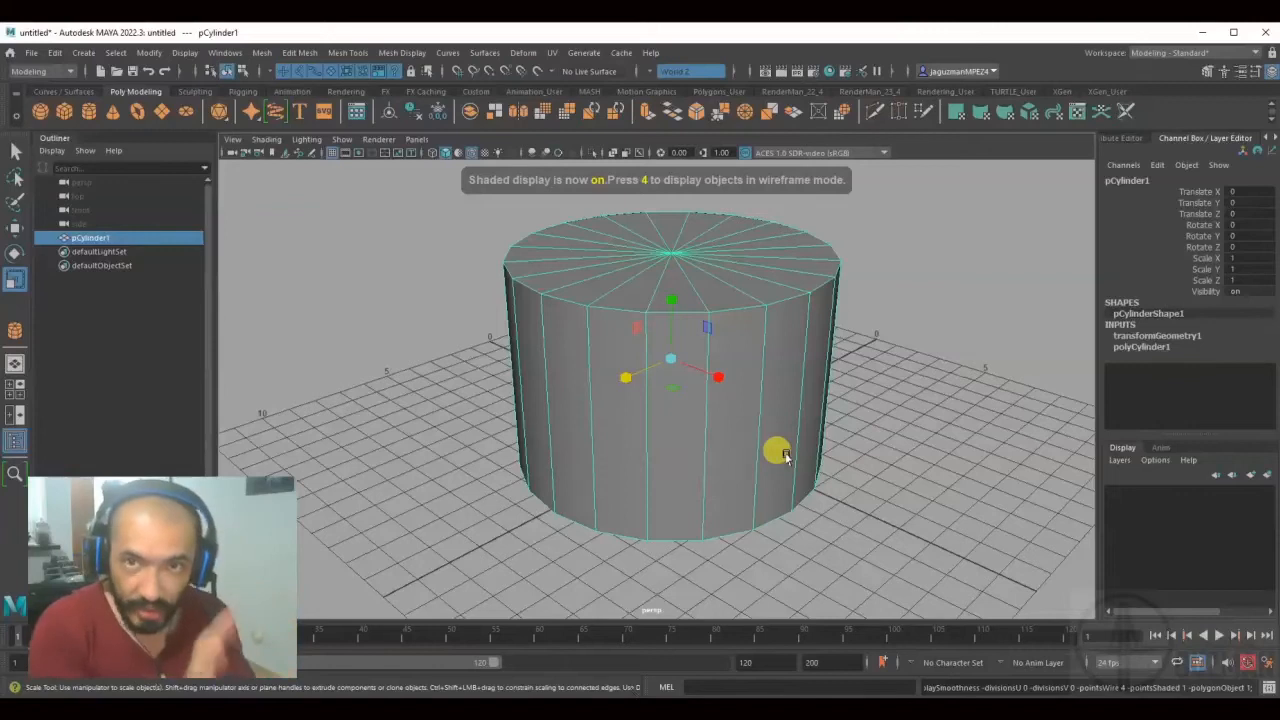
{"action": "key", "text": "6"}
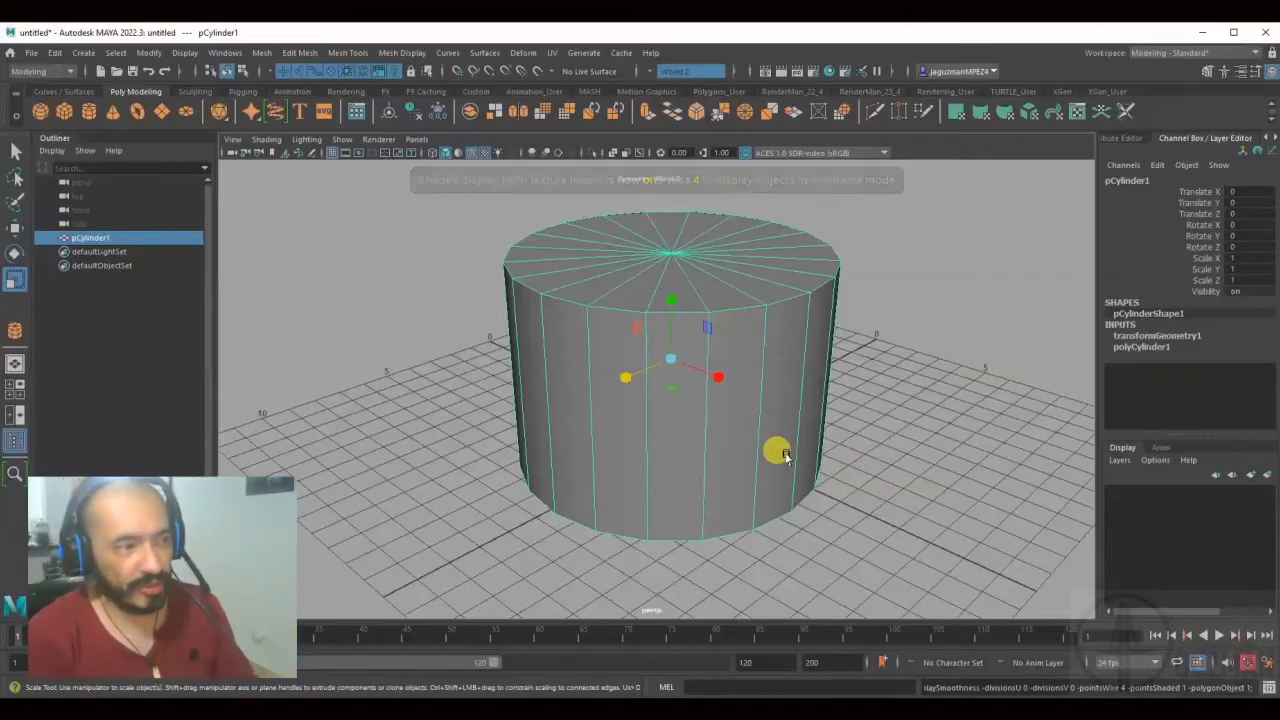
{"action": "key", "text": "5"}
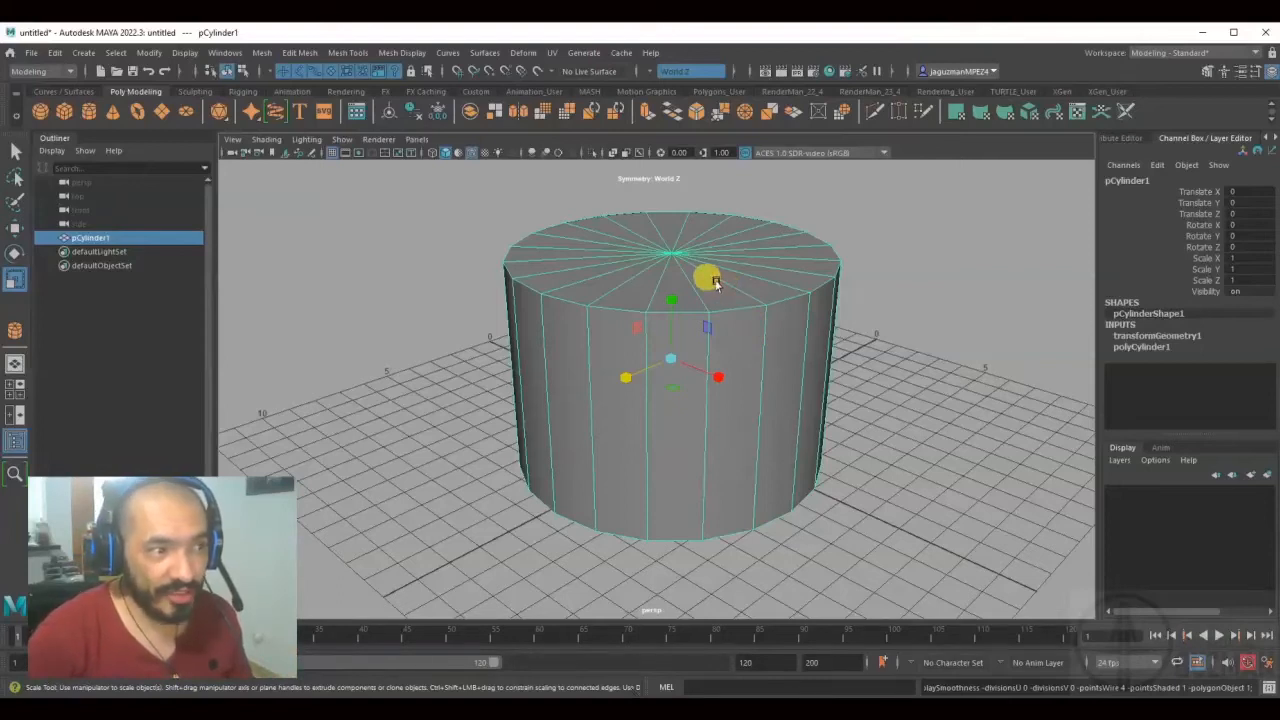
Switch the cylinder to face selection and select several side faces one after another, ending on a front face.
{"action": "mouse_move", "coordinate": [719, 281]}
{"action": "right_mouse_down"}
{"action": "mouse_move", "coordinate": [698, 254]}
{"action": "mouse_move", "coordinate": [729, 277]}
{"action": "mouse_move", "coordinate": [703, 294]}
{"action": "mouse_move", "coordinate": [726, 240]}
{"action": "mouse_move", "coordinate": [737, 328]}
{"action": "mouse_move", "coordinate": [657, 262]}
{"action": "mouse_move", "coordinate": [765, 264]}
{"action": "mouse_move", "coordinate": [739, 299]}
{"action": "mouse_move", "coordinate": [670, 292]}
{"action": "mouse_move", "coordinate": [749, 251]}
{"action": "mouse_move", "coordinate": [766, 277]}
{"action": "mouse_move", "coordinate": [743, 306]}
{"action": "mouse_move", "coordinate": [651, 286]}
{"action": "mouse_move", "coordinate": [686, 309]}
{"action": "mouse_move", "coordinate": [716, 282]}
{"action": "right_mouse_up"}
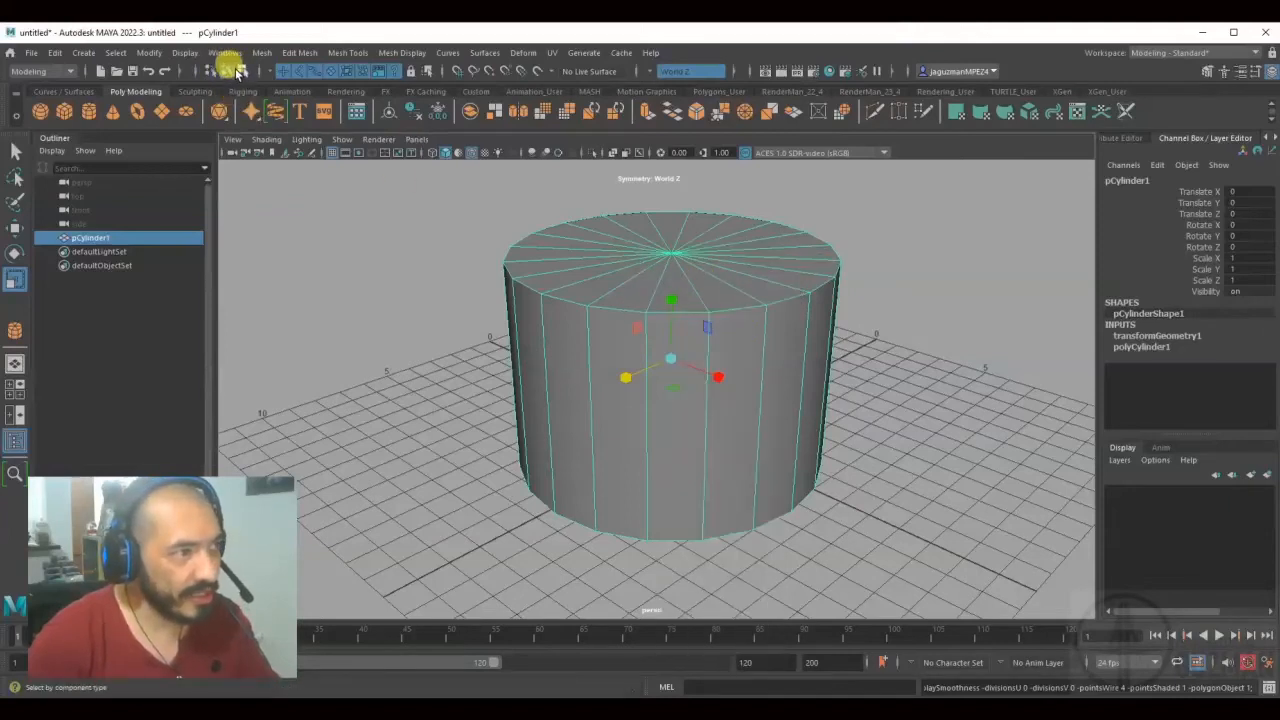
{"action": "right_click", "coordinate": [680, 263]}
{"action": "right_click_drag", "start_coordinate": [682, 265], "coordinate": [683, 301]}
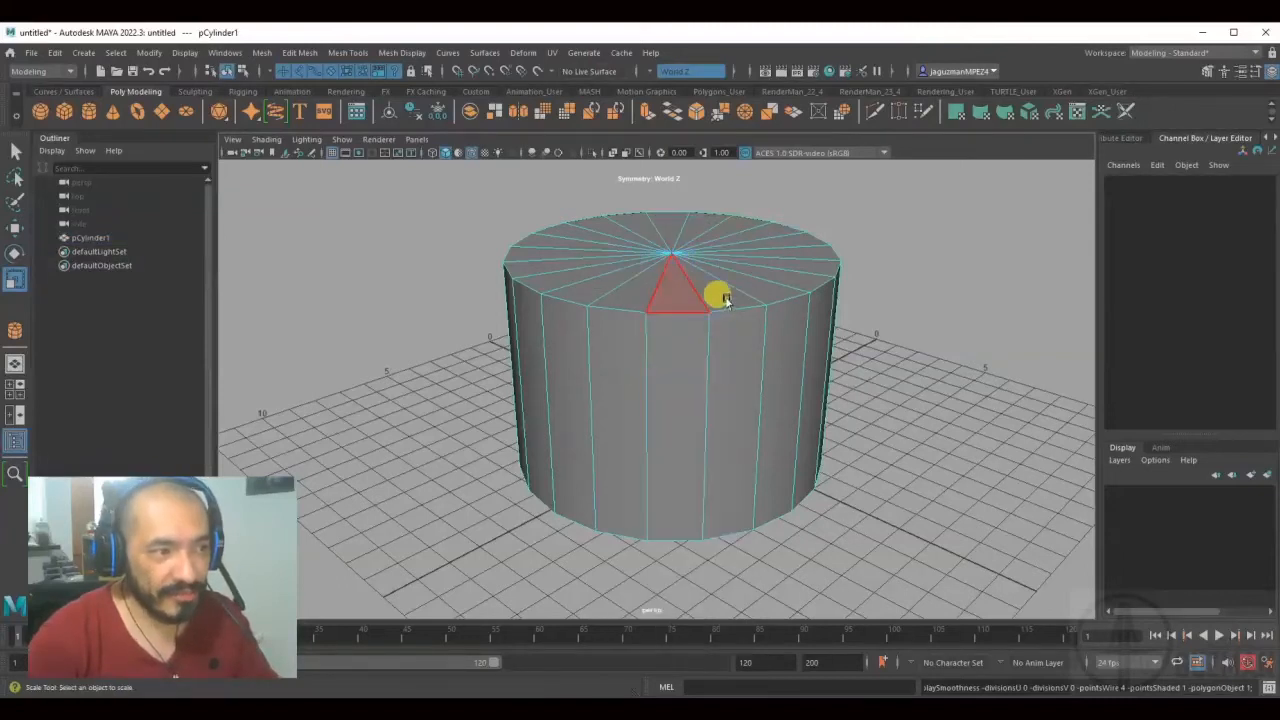
{"action": "left_click", "coordinate": [746, 370]}
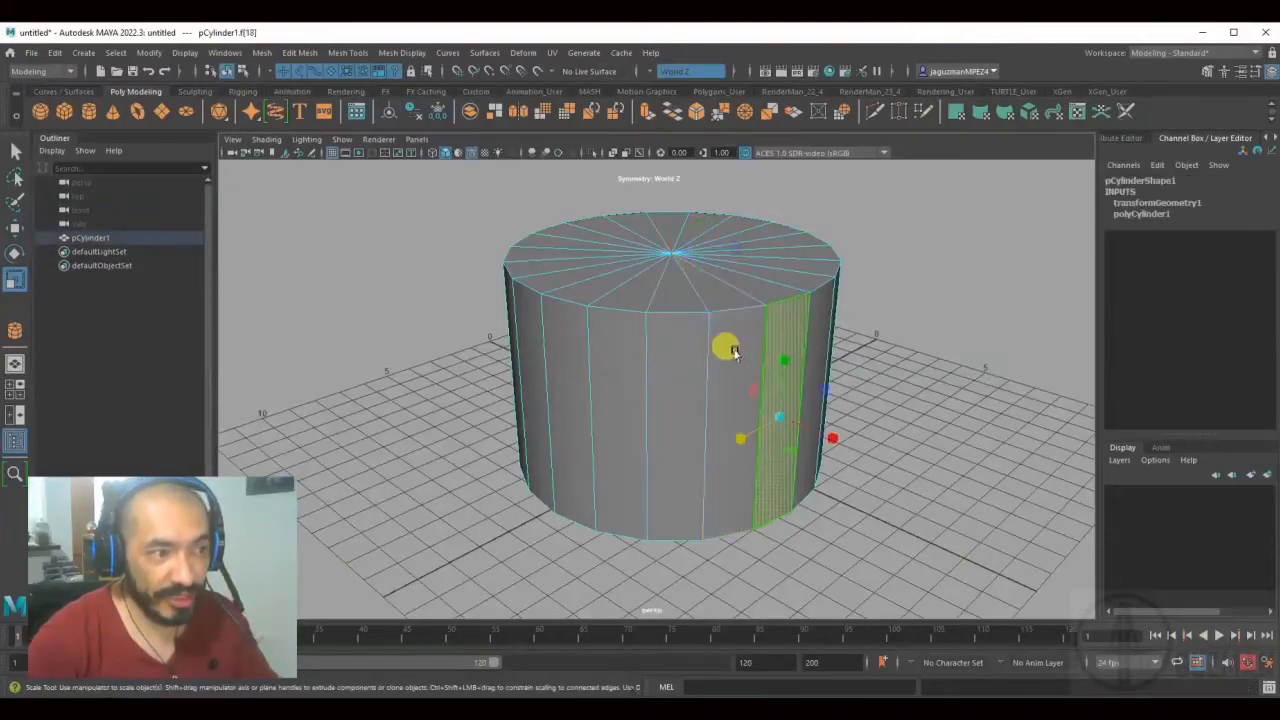
{"action": "left_click", "coordinate": [665, 350]}
{"action": "left_click", "coordinate": [617, 352]}
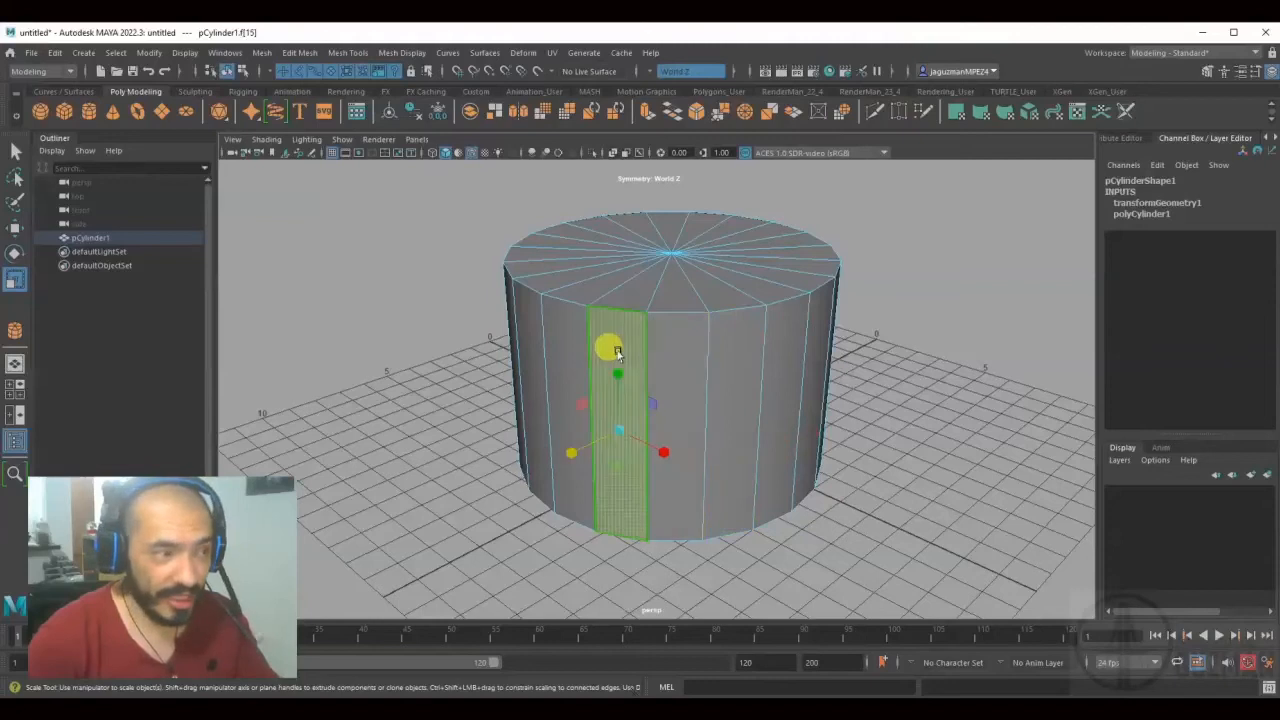
Try moving, rotating and scaling the selected side face, undoing each transformation.
{"action": "key", "text": "w"}
{"action": "left_click_drag", "start_coordinate": [610, 418], "coordinate": [587, 434]}
{"action": "key", "text": "ctrl+z"}
{"action": "key", "text": "e"}
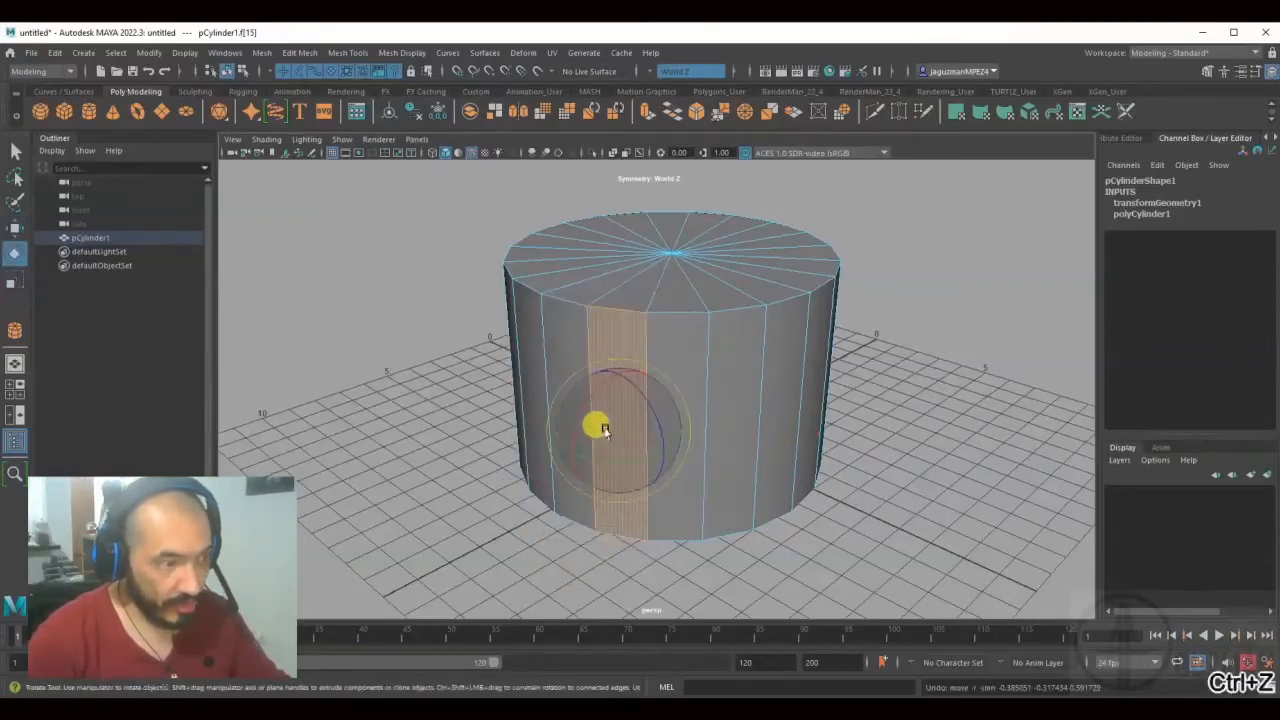
{"action": "key", "text": "ctrl+z"}
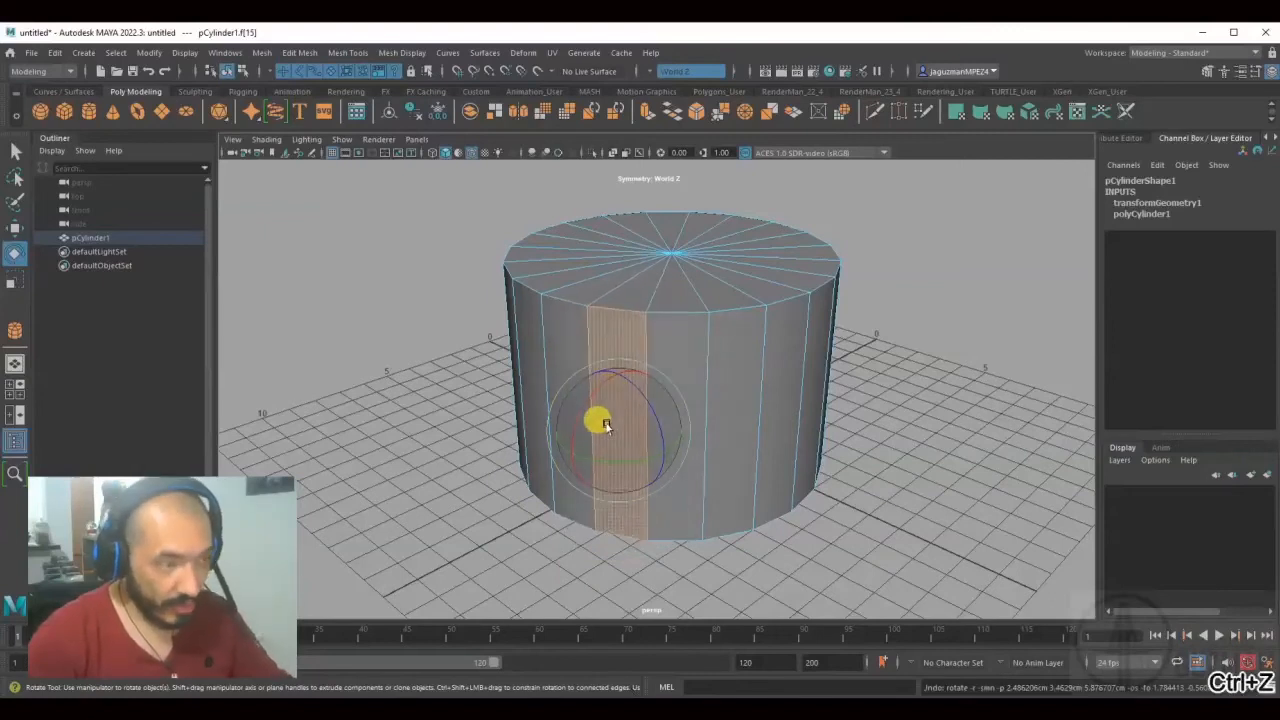
{"action": "key", "text": "r"}
{"action": "mouse_move", "coordinate": [612, 430]}
{"action": "left_mouse_down"}
{"action": "mouse_move", "coordinate": [580, 434]}
{"action": "mouse_move", "coordinate": [626, 420]}
{"action": "left_mouse_up"}
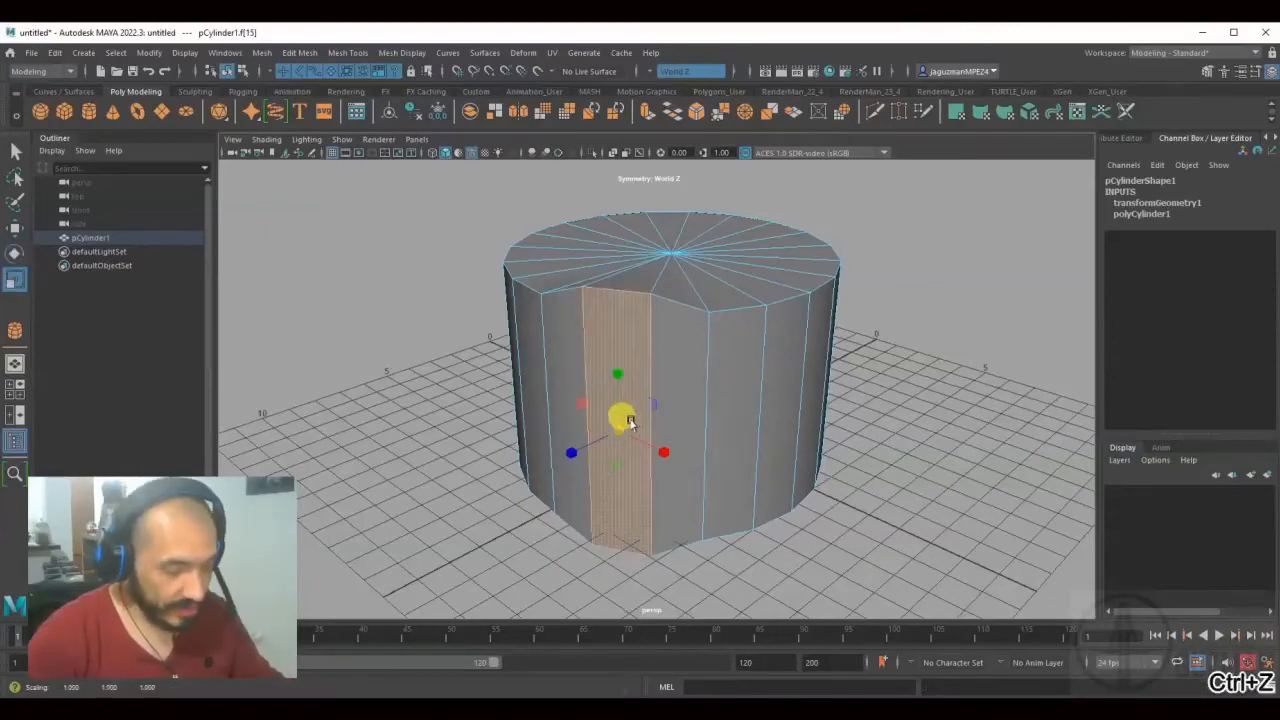
{"action": "key", "text": "ctrl+z"}
Switch to edge selection and select cap, rim and side edges, scaling one top rim edge and undoing it.
{"action": "right_click", "coordinate": [703, 322]}
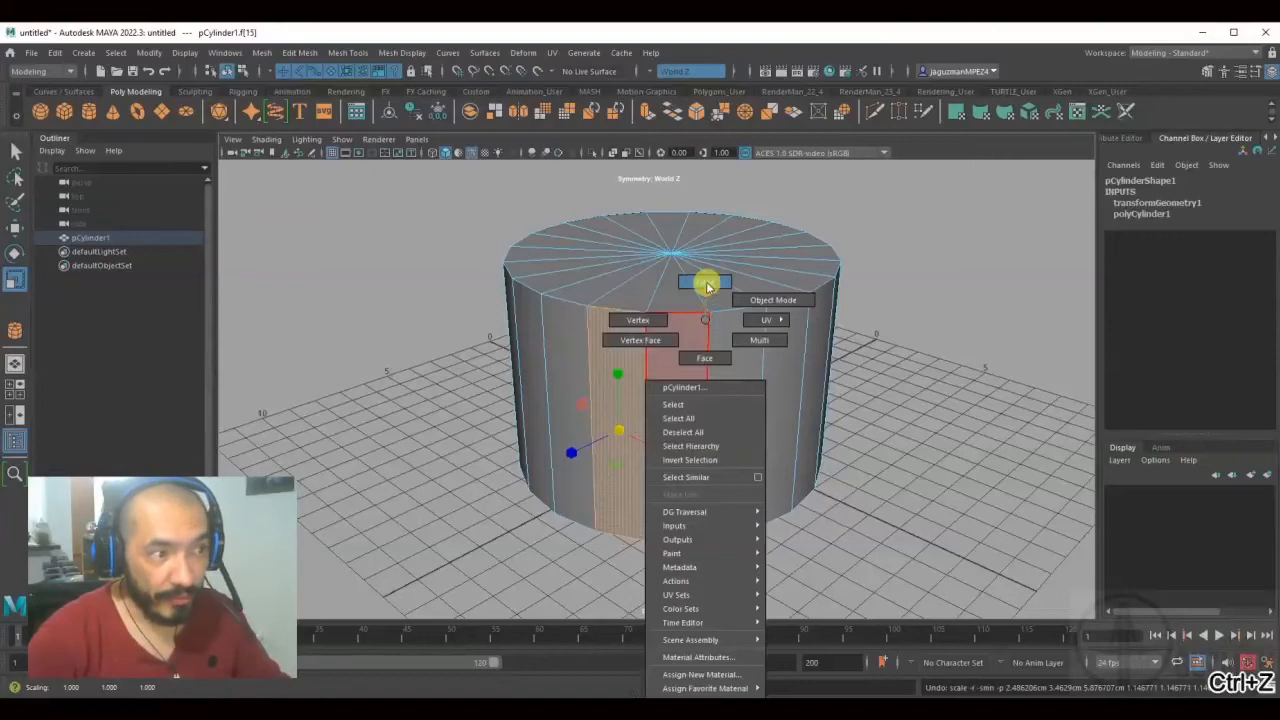
{"action": "left_click", "coordinate": [705, 283]}
{"action": "left_click", "coordinate": [703, 295]}
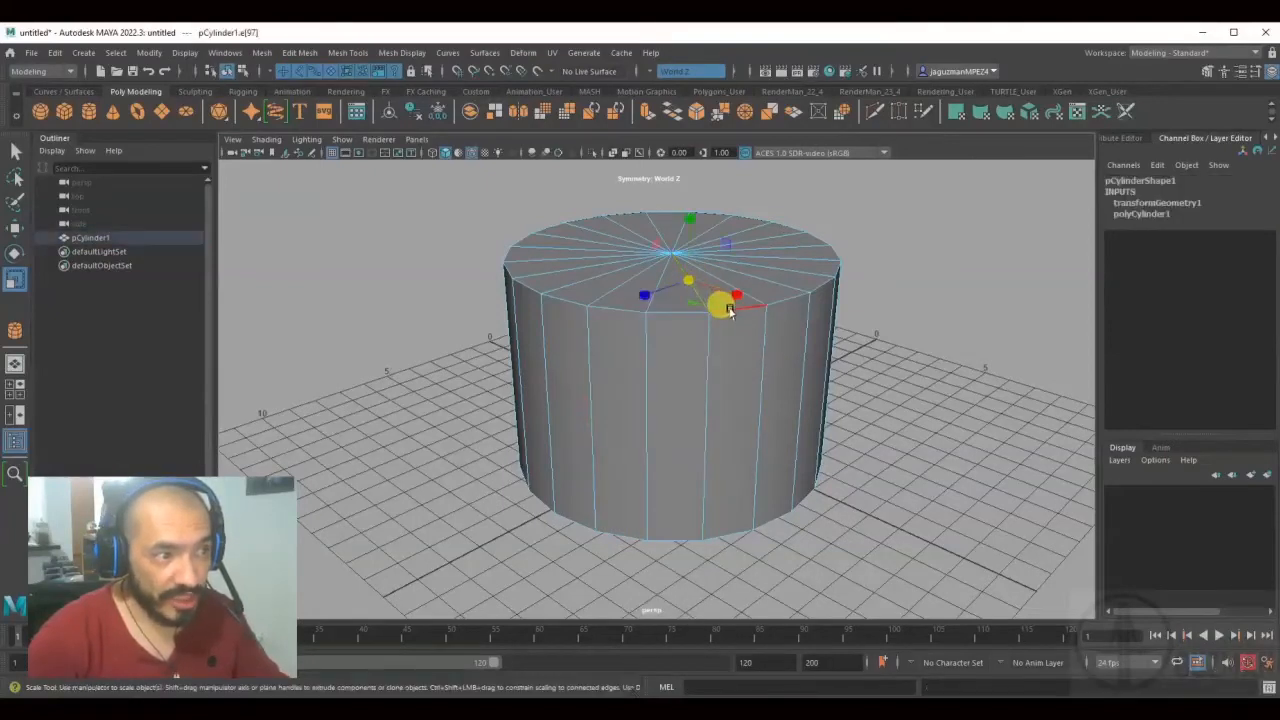
{"action": "left_click", "coordinate": [748, 305]}
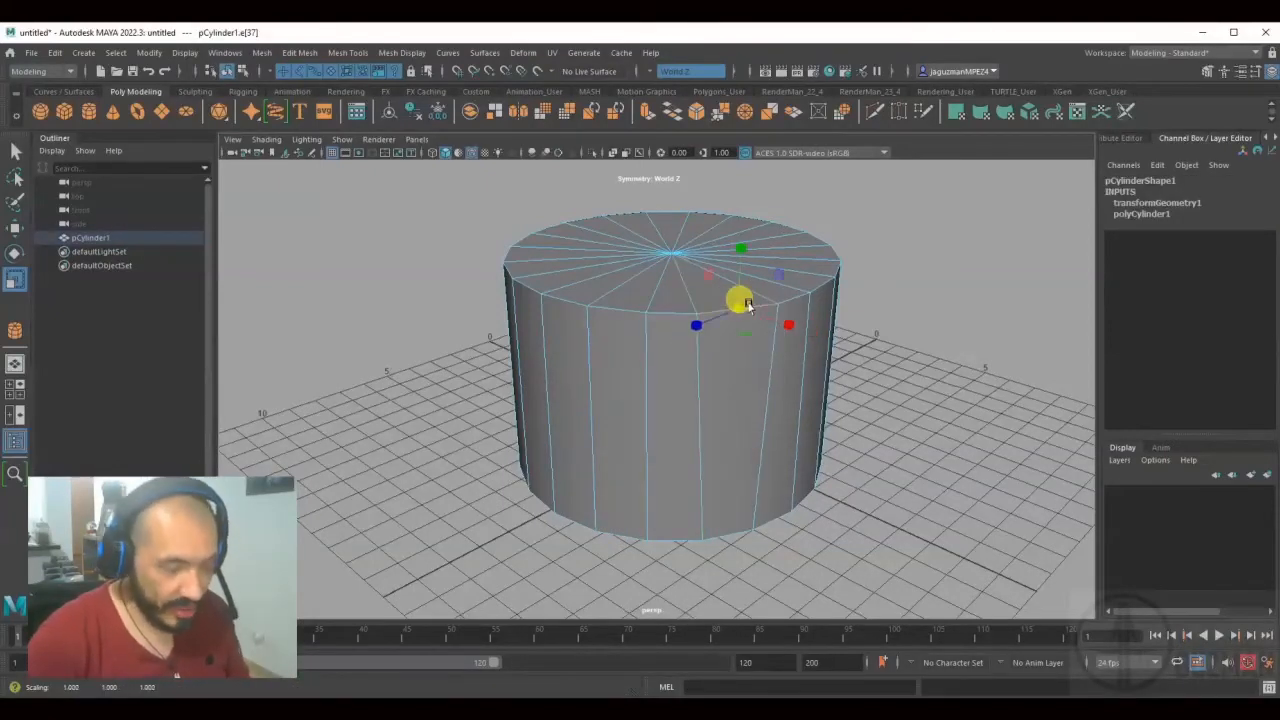
{"action": "key", "text": "ctrl+z"}
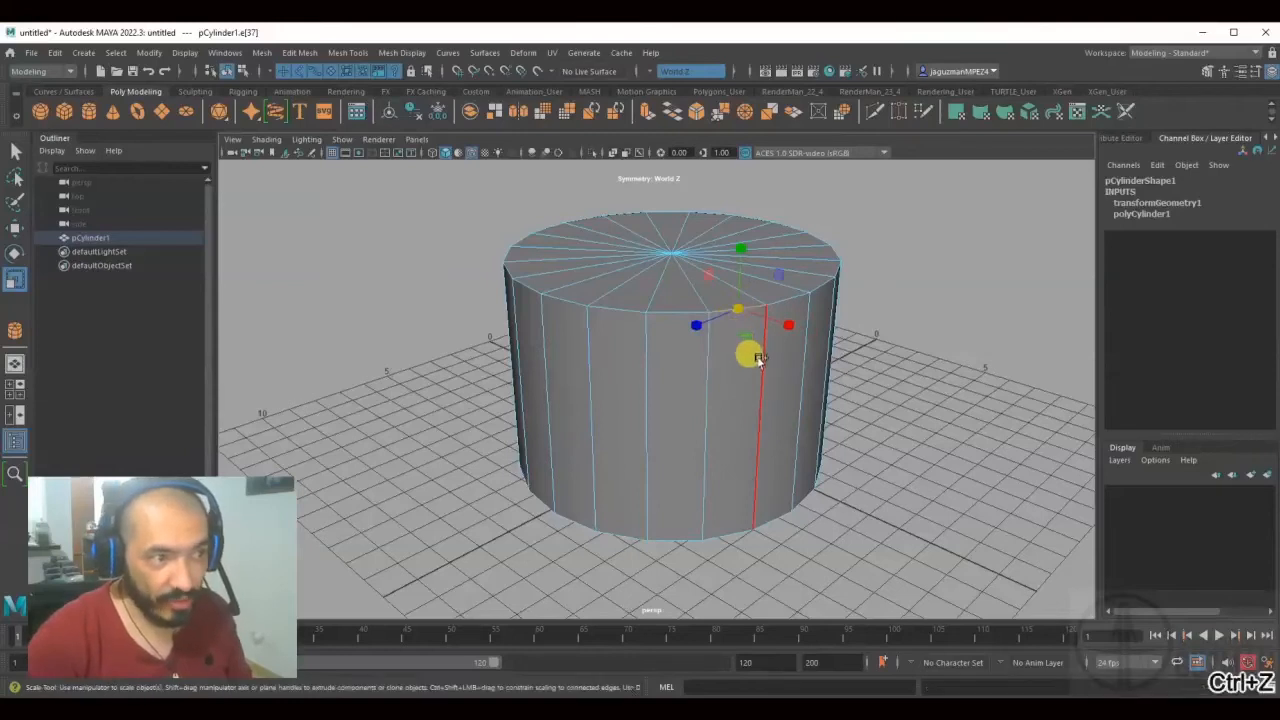
{"action": "left_click", "coordinate": [705, 375], "text": "shift"}
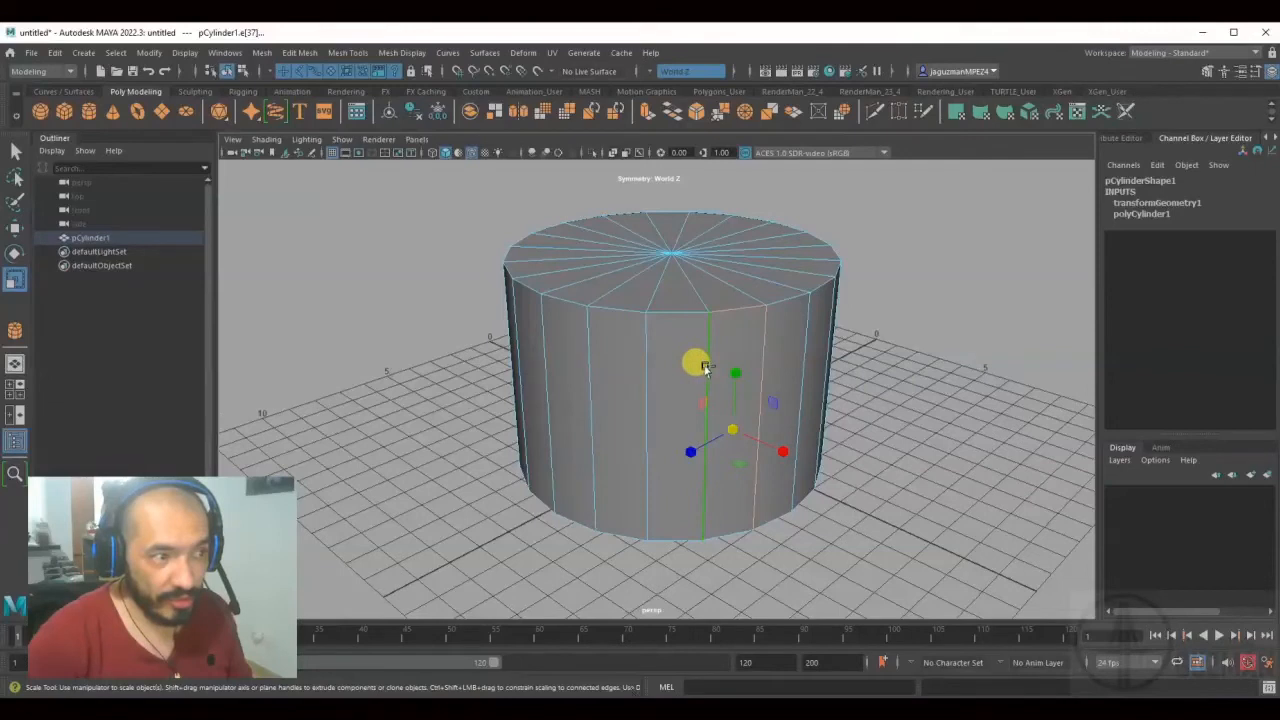
{"action": "left_click", "coordinate": [763, 361]}
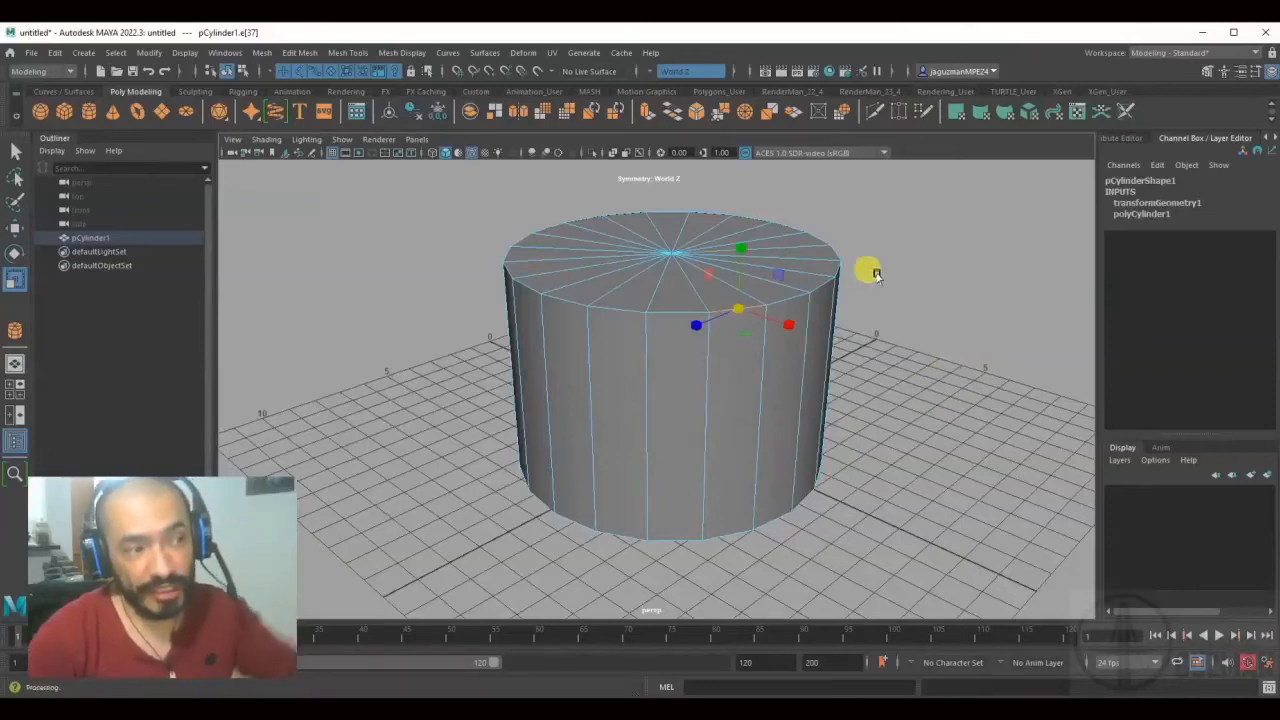
Switch the cylinder to vertex selection and select a front vertex on its top rim.
{"action": "left_click_drag", "start_coordinate": [866, 320], "coordinate": [809, 300], "text": "alt"}
{"action": "right_click", "coordinate": [785, 288]}
{"action": "right_click_drag", "start_coordinate": [785, 288], "coordinate": [720, 300]}
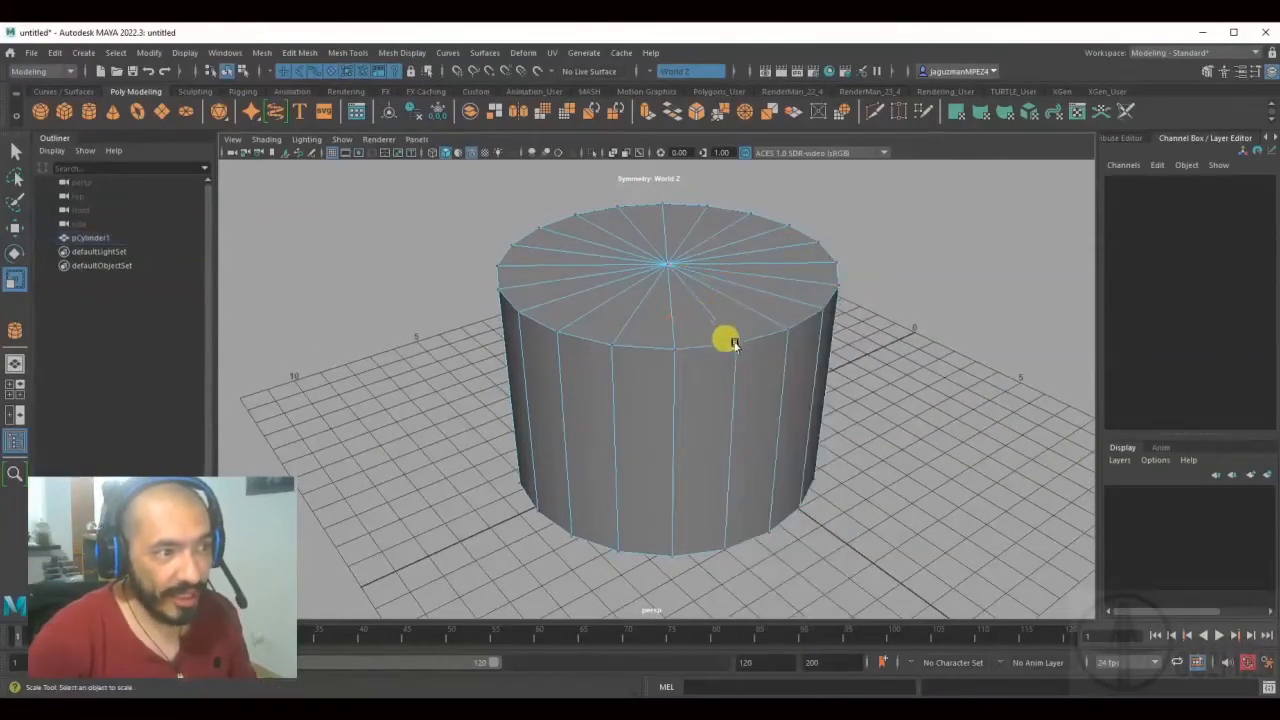
{"action": "left_click", "coordinate": [733, 346]}
Try moving the selected front rim vertex, undo the move, and try the Scale and Rotate tools on it.
{"action": "key", "text": "w"}
{"action": "left_click_drag", "start_coordinate": [735, 352], "coordinate": [743, 323]}
{"action": "key", "text": "ctrl+z"}
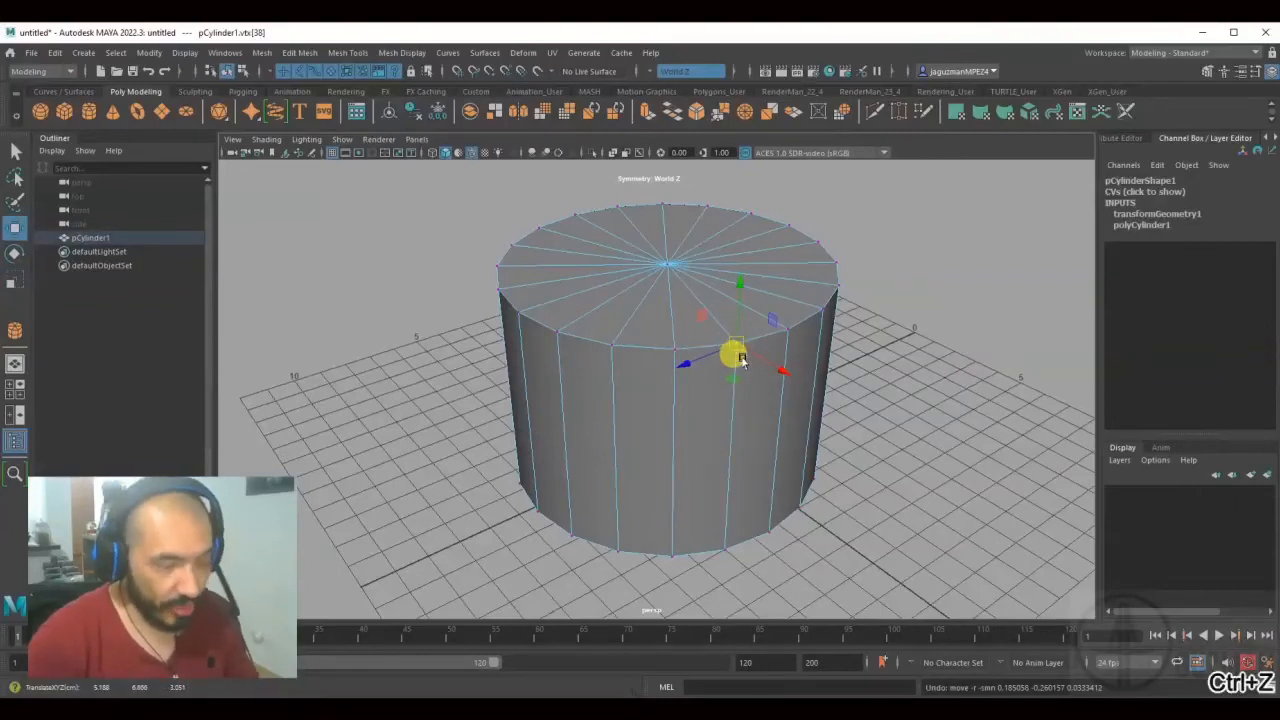
{"action": "key", "text": "r"}
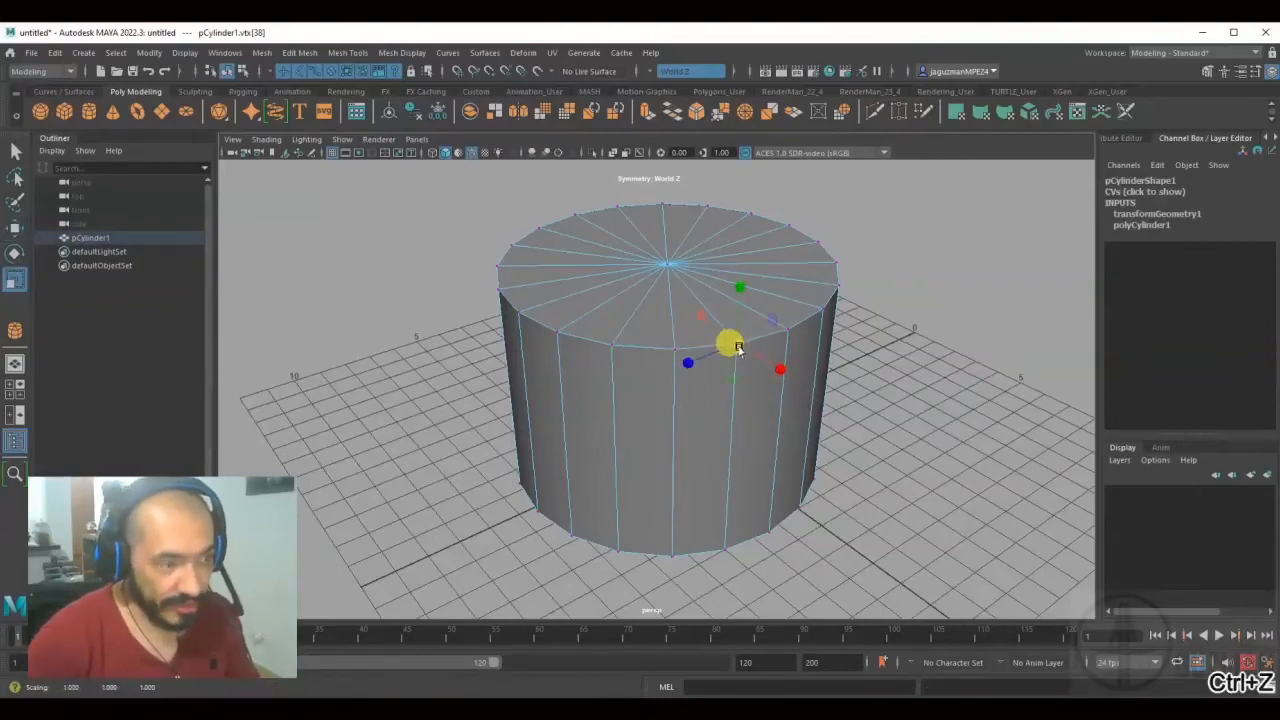
{"action": "key", "text": "e"}
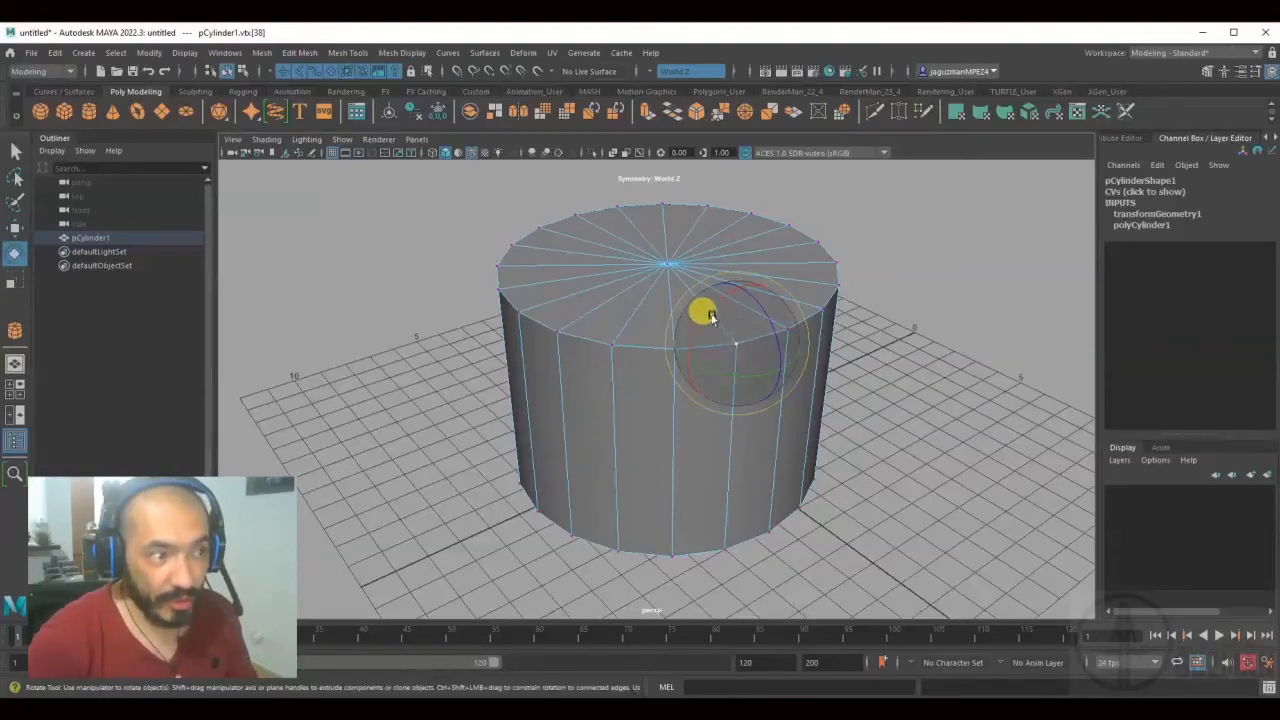
Add another top rim vertex near the cylinder's right side to the selection, try rotating the vertices, and undo the changes.
{"action": "left_click", "coordinate": [820, 309]}
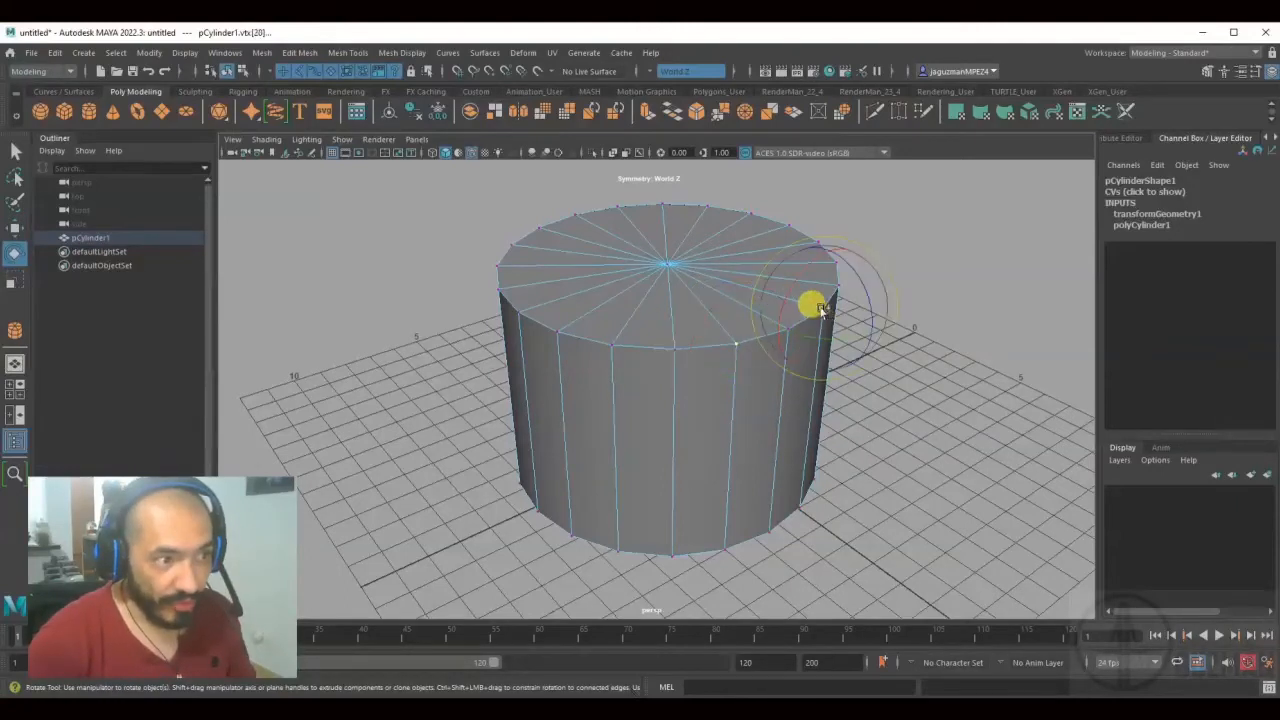
{"action": "left_click_drag", "start_coordinate": [807, 320], "coordinate": [880, 300]}
{"action": "key", "text": "ctrl+z"}
{"action": "key", "text": "r"}
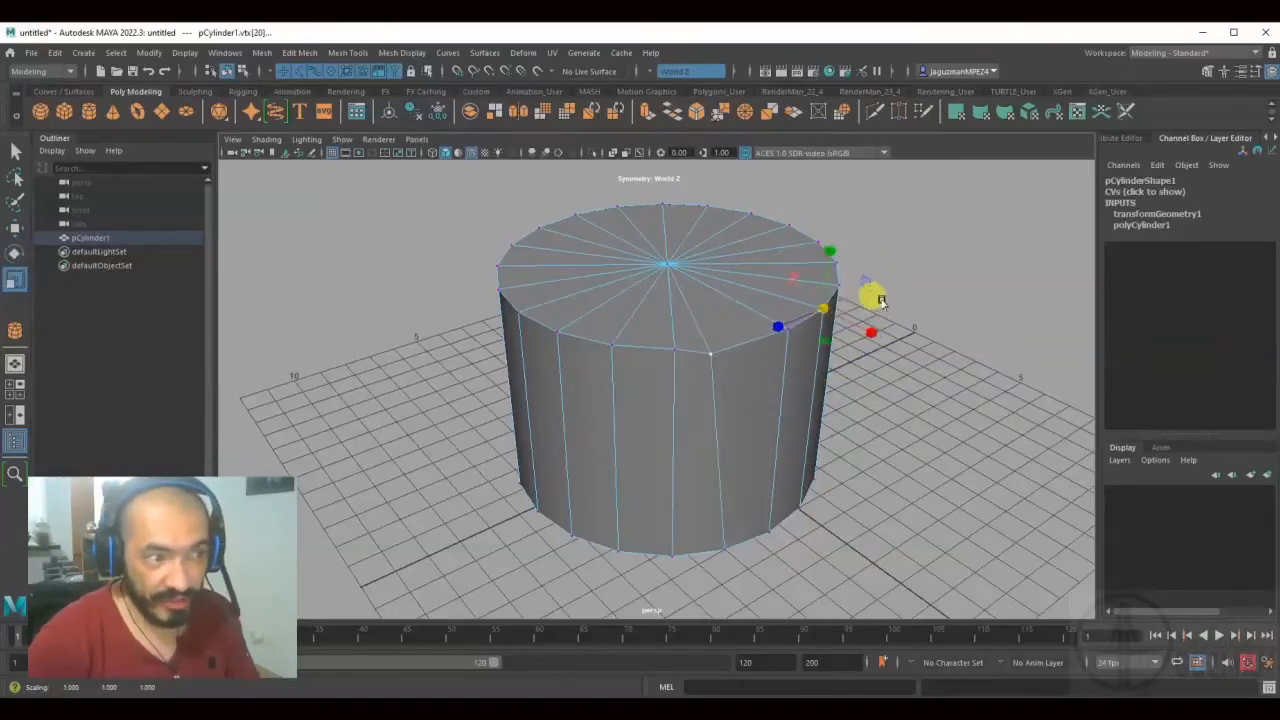
{"action": "key", "text": "ctrl+z"}
{"action": "key", "text": "ctrl+z"}
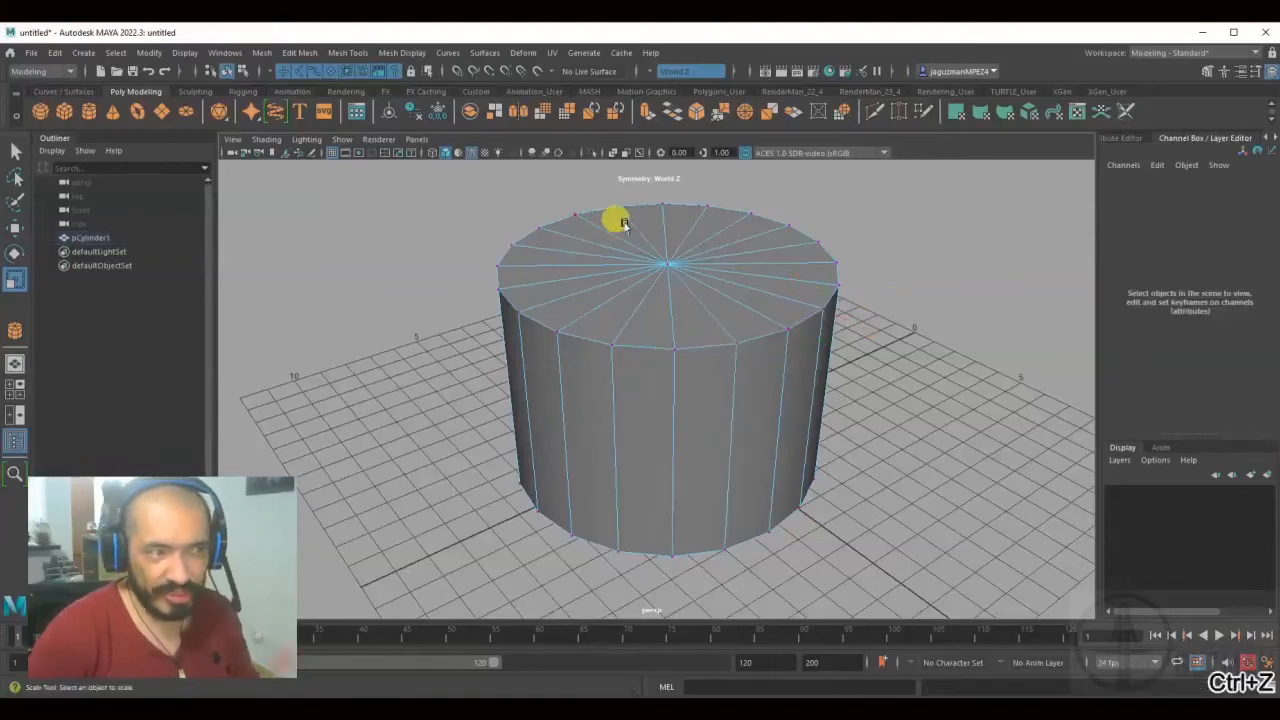
Select the group of vertices on the right side of the top rim, and return the cylinder to object mode.
{"action": "left_click_drag", "start_coordinate": [810, 230], "coordinate": [833, 260]}
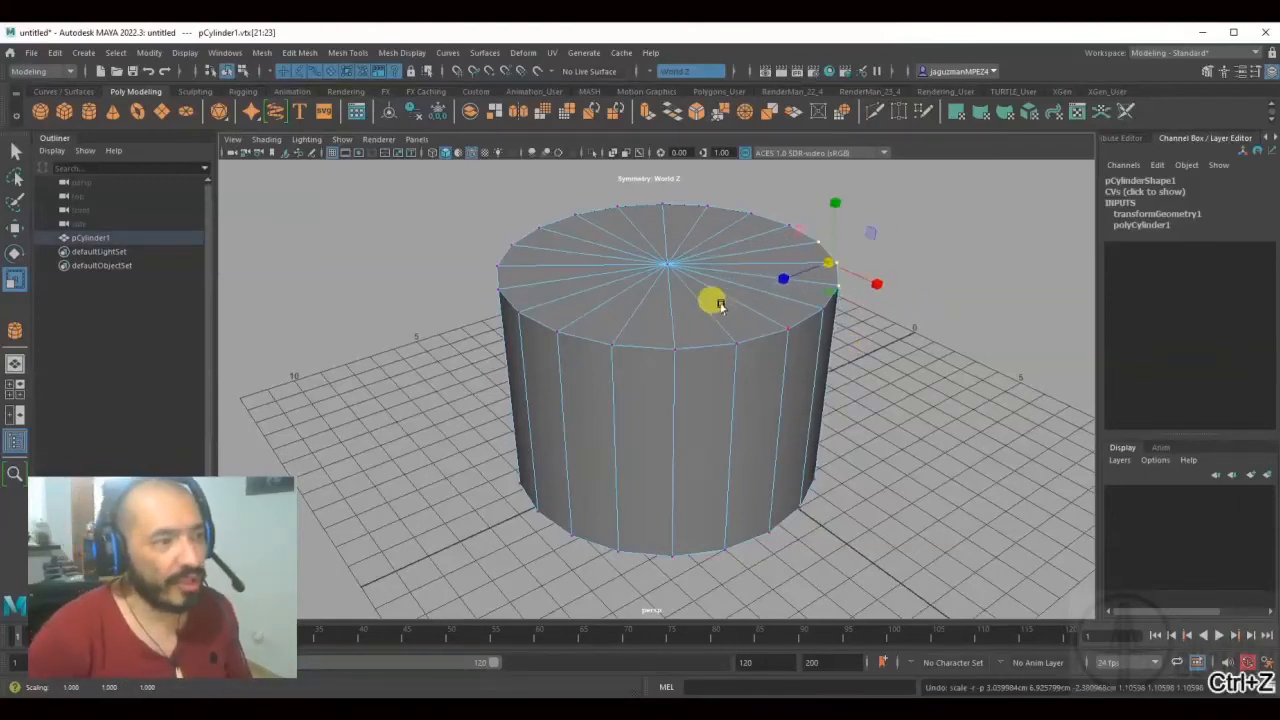
{"action": "key", "text": "F8"}
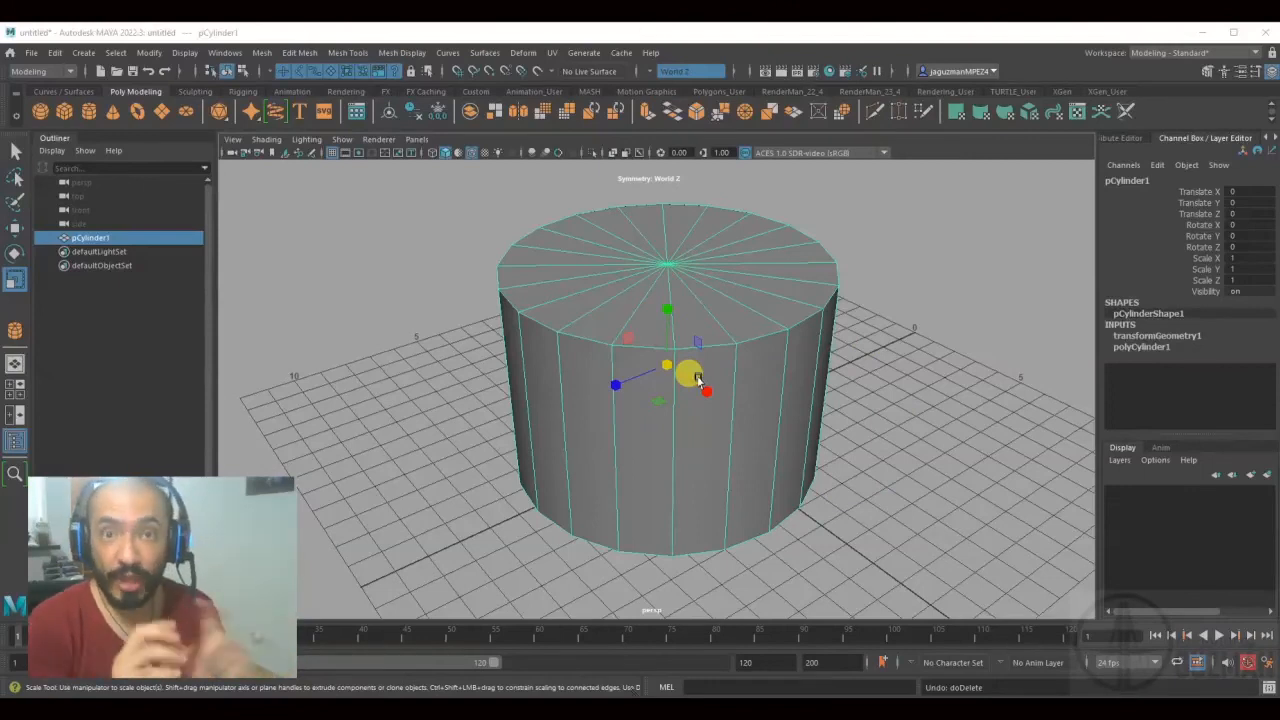
Set the cylinder's radius to 5 in its creation inputs, and try a height of 11 before undoing it.
{"action": "left_click", "coordinate": [1140, 346]}
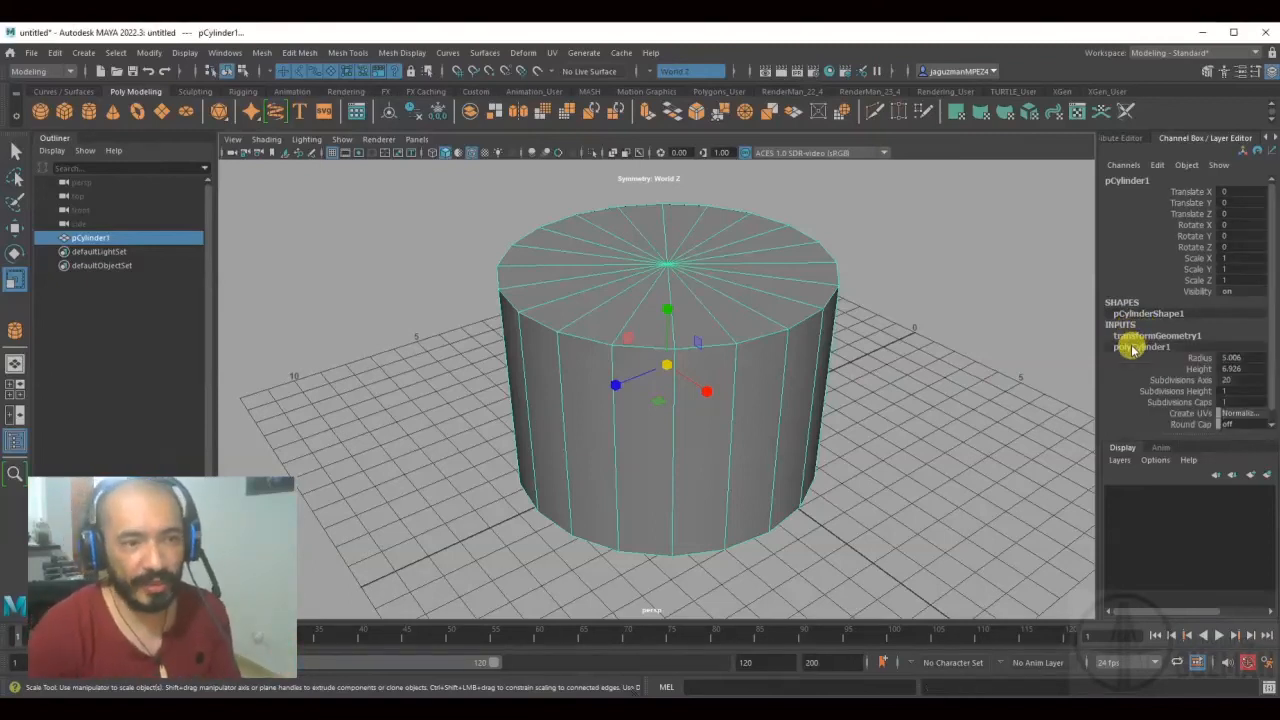
{"action": "left_click", "coordinate": [1200, 357]}
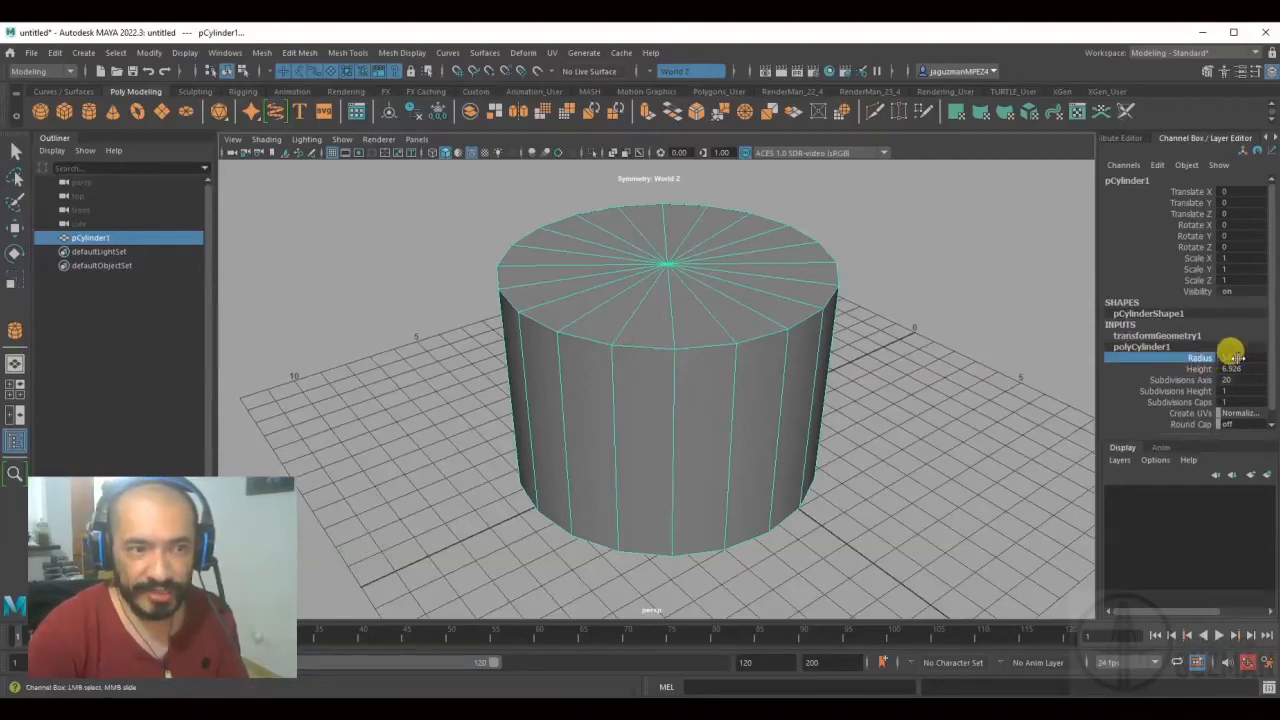
{"action": "mouse_move", "coordinate": [1235, 357]}
{"action": "middle_mouse_down"}
{"action": "mouse_move", "coordinate": [1260, 357]}
{"action": "mouse_move", "coordinate": [1200, 357]}
{"action": "mouse_move", "coordinate": [1240, 357]}
{"action": "middle_mouse_up"}
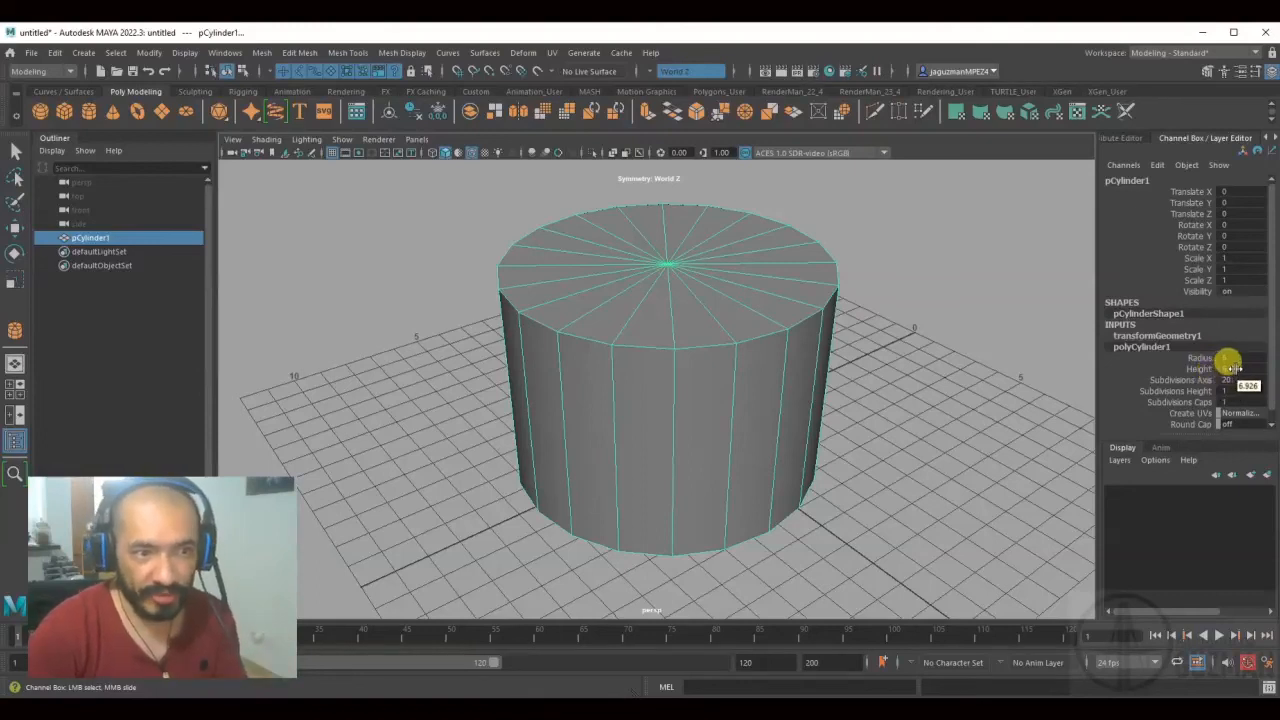
{"action": "mouse_move", "coordinate": [1226, 368]}
{"action": "middle_mouse_down"}
{"action": "mouse_move", "coordinate": [1250, 368]}
{"action": "mouse_move", "coordinate": [1200, 368]}
{"action": "mouse_move", "coordinate": [1250, 368]}
{"action": "middle_mouse_up"}
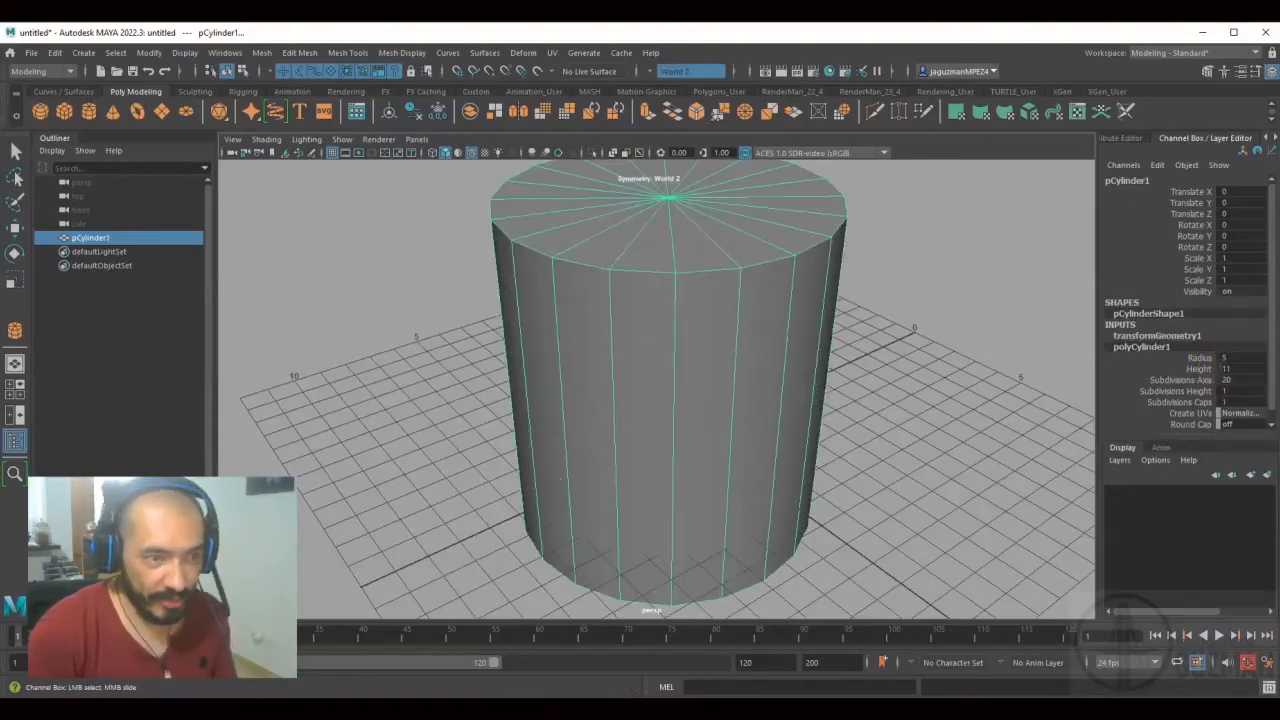
{"action": "key", "text": "ctrl+z"}
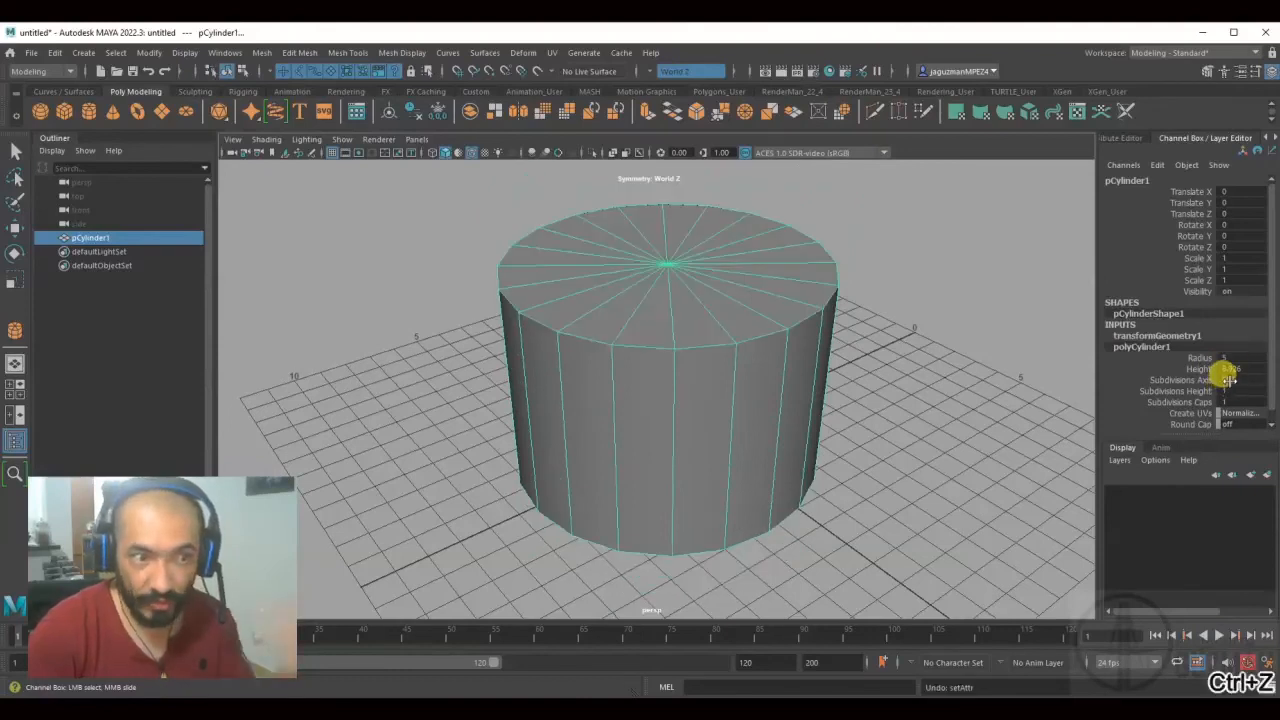
Try 18 axis subdivisions, 10 height subdivisions and 3 cap subdivisions on the cylinder.
{"action": "left_click", "coordinate": [1228, 380]}
{"action": "mouse_move", "coordinate": [1233, 380]}
{"action": "middle_mouse_down"}
{"action": "mouse_move", "coordinate": [1212, 380]}
{"action": "mouse_move", "coordinate": [1252, 380]}
{"action": "mouse_move", "coordinate": [1222, 400]}
{"action": "middle_mouse_up"}
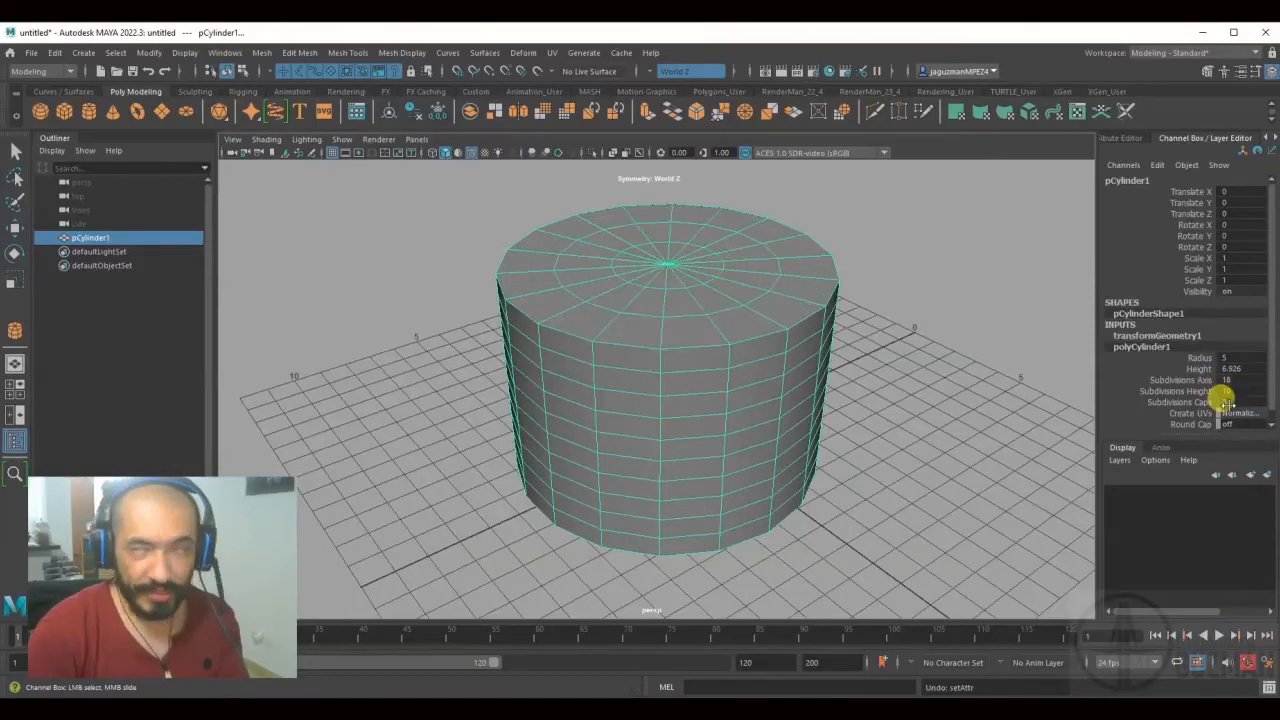
Set the cylinder's axis subdivisions to 8 and its height subdivisions to 2.
{"action": "left_click", "coordinate": [1238, 379]}
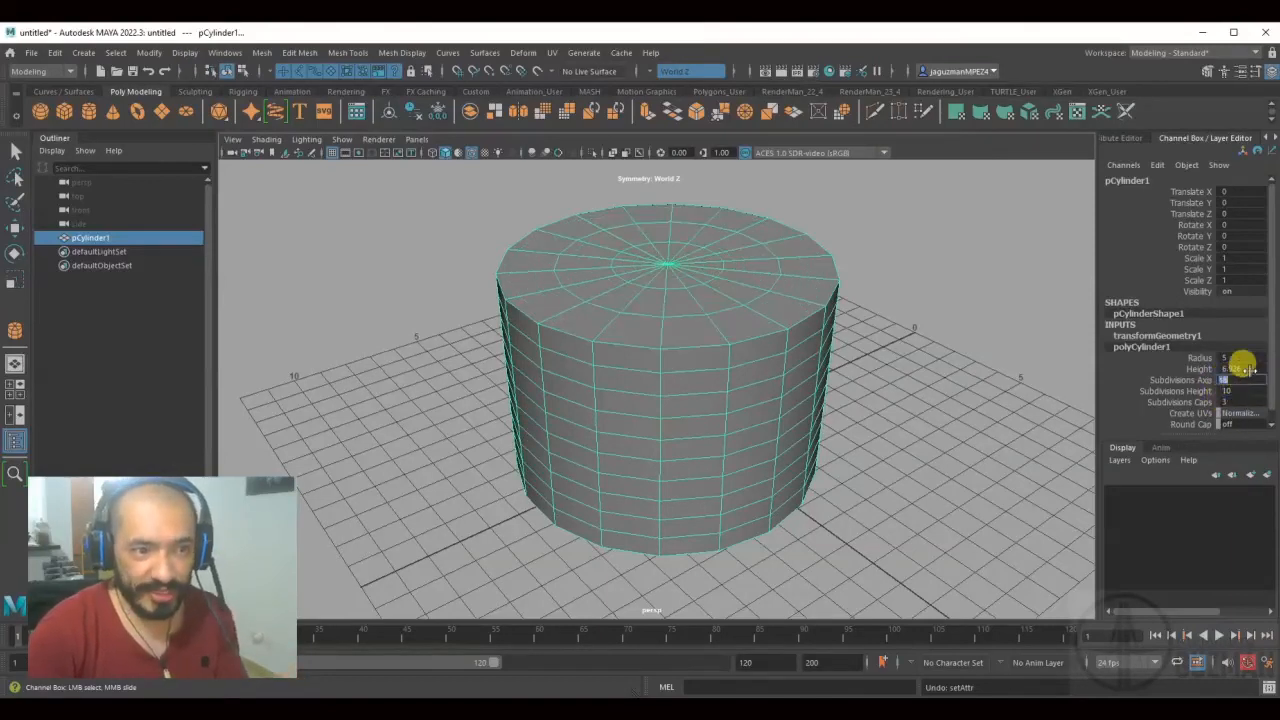
{"action": "type", "text": "8"}
{"action": "key", "text": "Return"}
{"action": "left_click", "coordinate": [1228, 390]}
{"action": "type", "text": "2"}
{"action": "key", "text": "Return"}
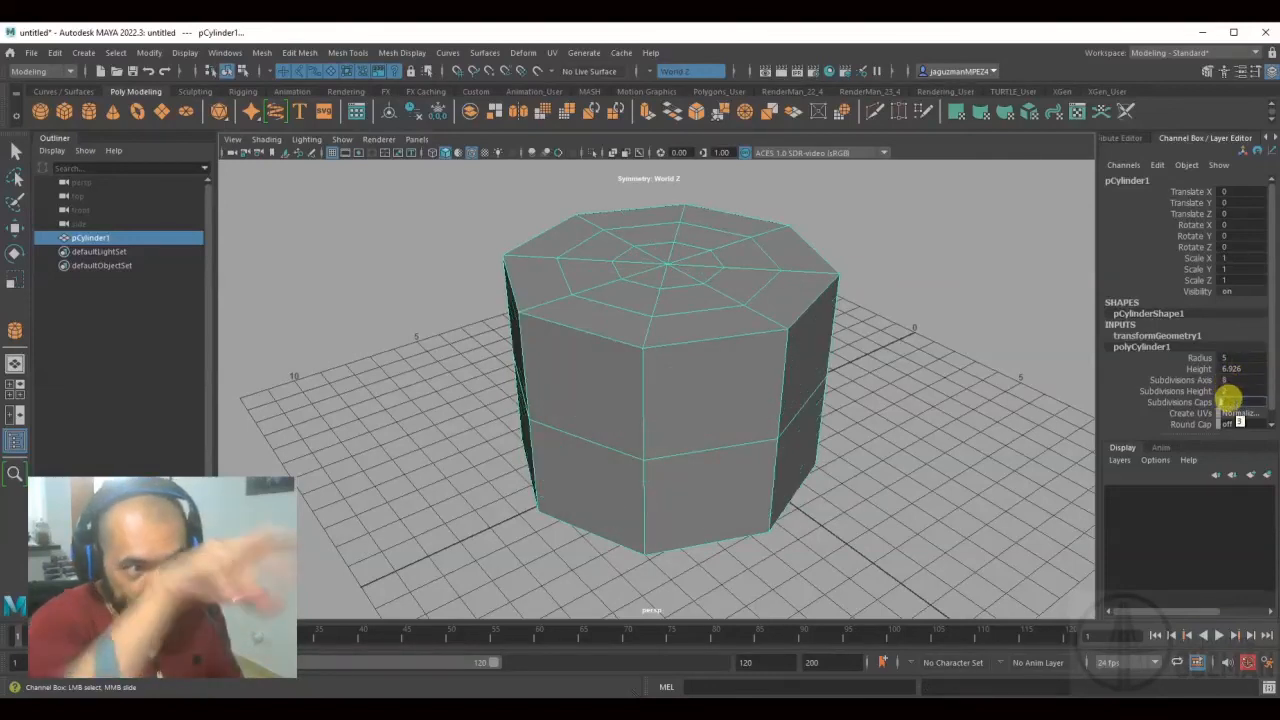
Compare 0 and 1 cap subdivisions, finish with 0, and reselect the cylinder.
{"action": "key", "text": "Return"}
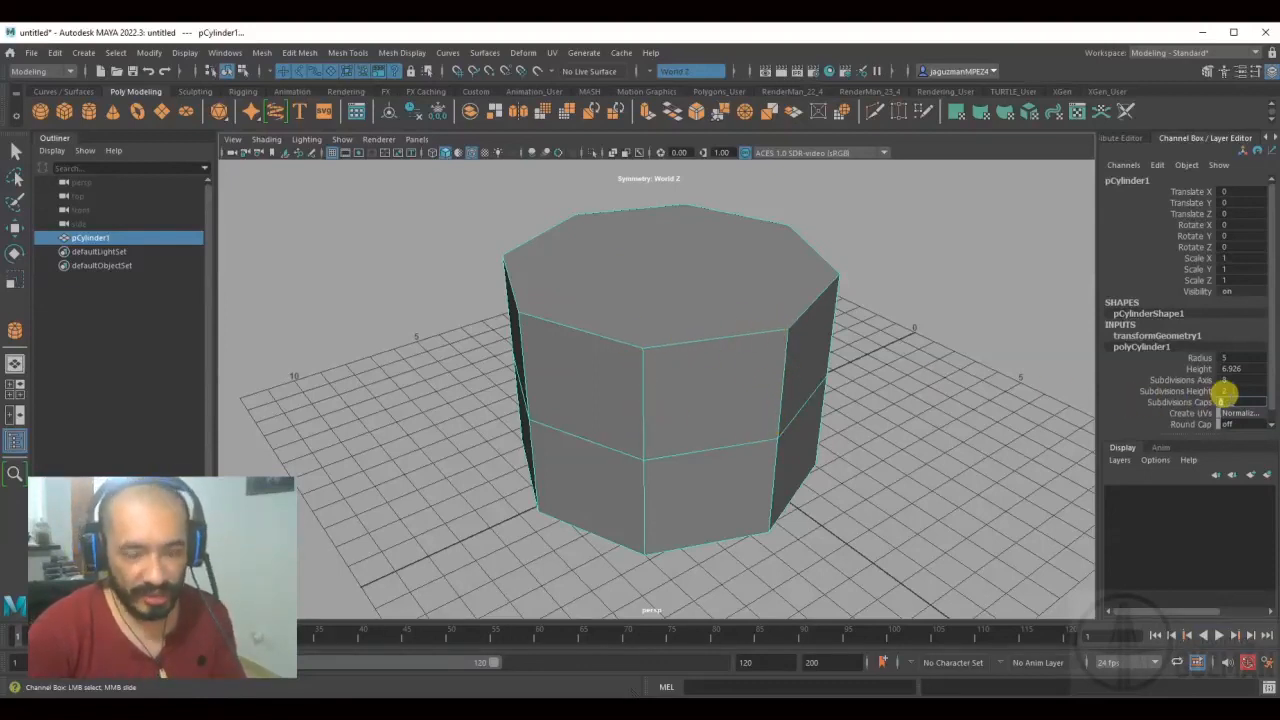
{"action": "type", "text": "1"}
{"action": "key", "text": "Return"}
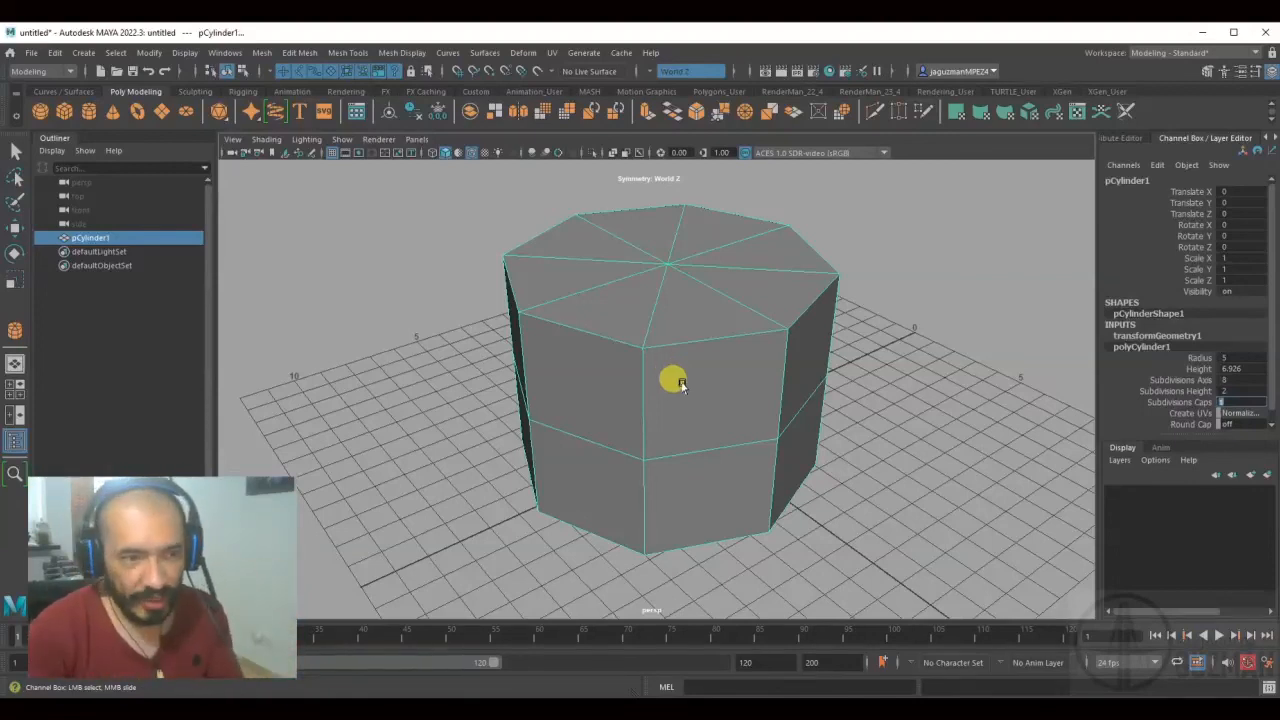
{"action": "type", "text": "0"}
{"action": "key", "text": "Return"}
{"action": "left_click", "coordinate": [867, 421]}
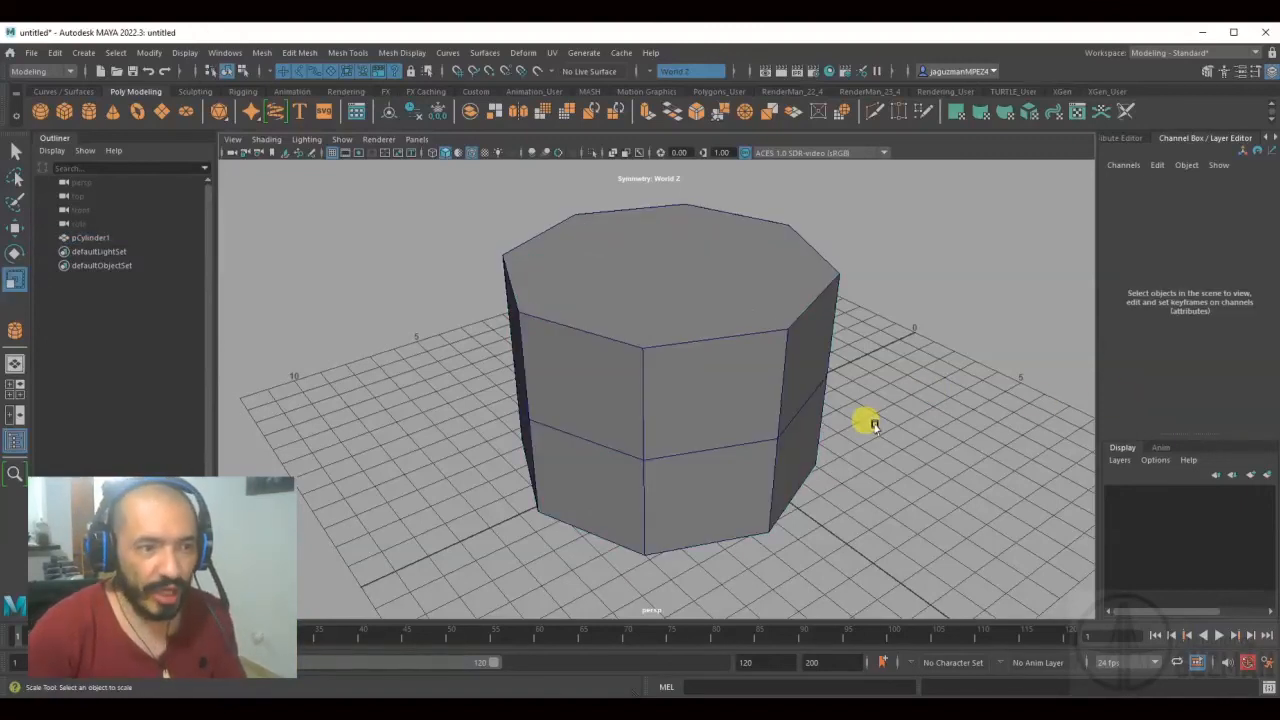
{"action": "left_click", "coordinate": [729, 344]}
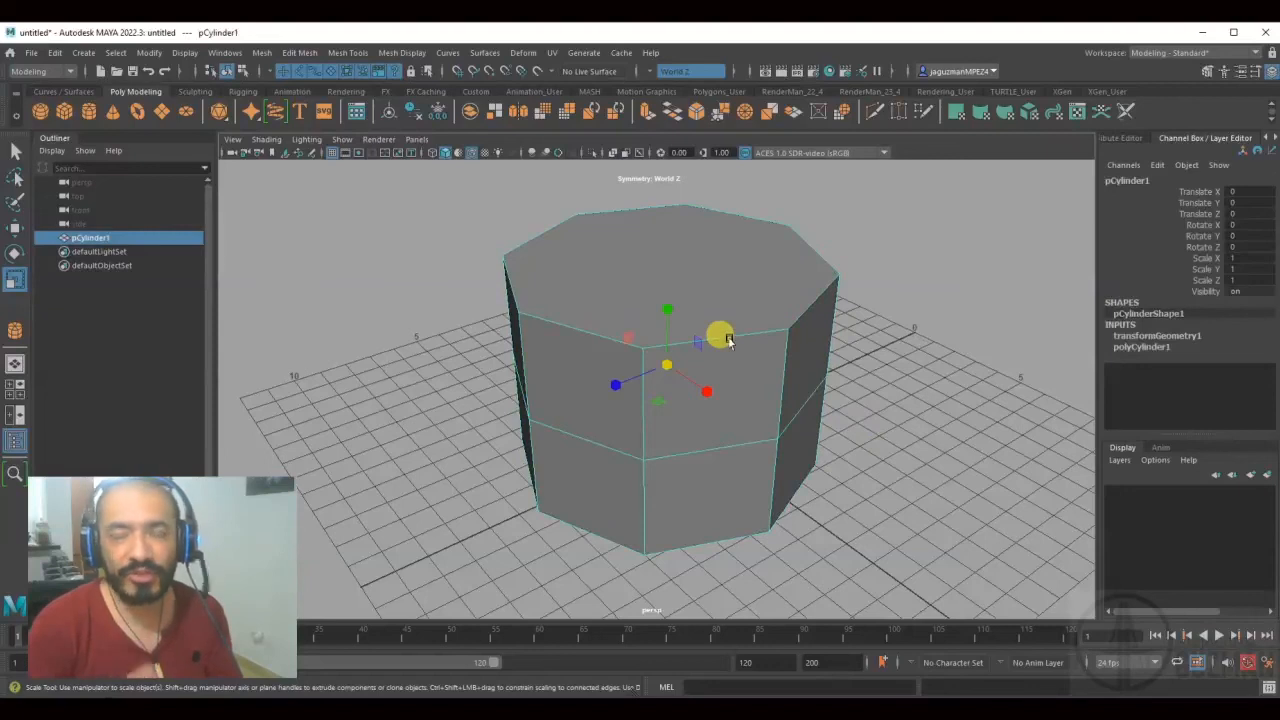